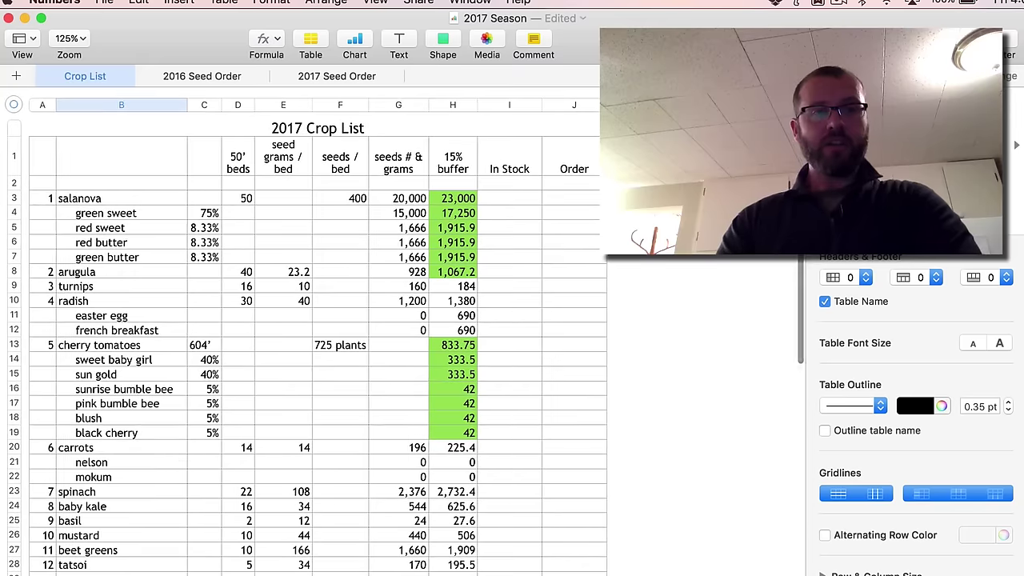
# Step: Review the crop names in column B from tatsoi up to salanova
pyautogui.click(192, 360)
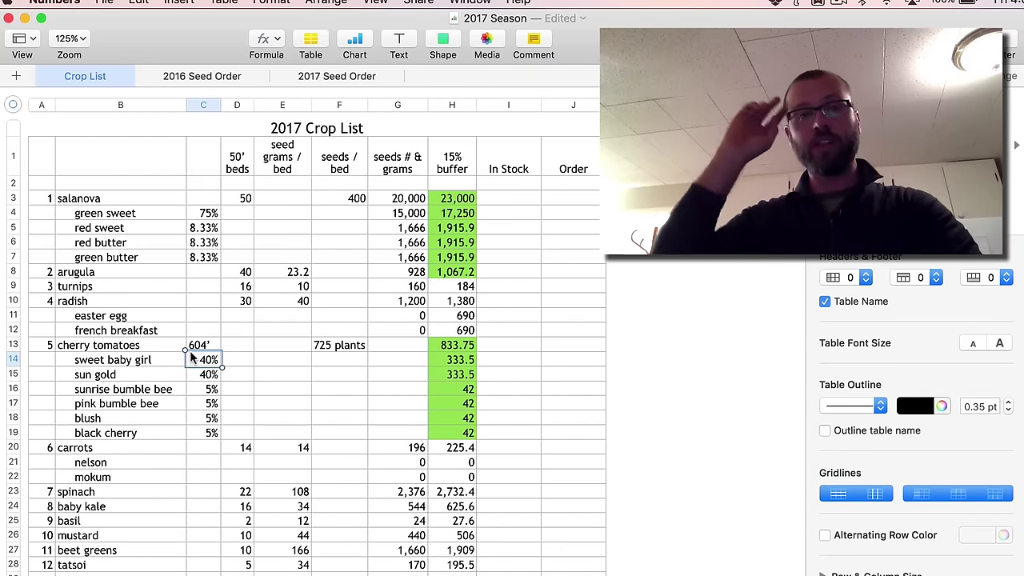
pyautogui.click(59, 556)
pyautogui.press('Up')
pyautogui.press('Up')
pyautogui.press('Up')
pyautogui.press('Up')
pyautogui.press('Up')
pyautogui.press('Up')
pyautogui.press('Up')
pyautogui.press('Up')
pyautogui.press('Up')
pyautogui.press('Up')
pyautogui.press('Up')
pyautogui.press('Up')
pyautogui.press('Up')
pyautogui.press('Up')
pyautogui.press('Up')
pyautogui.press('Up')
pyautogui.press('Up')
pyautogui.press('Up')
pyautogui.press('Up')
pyautogui.press('Up')
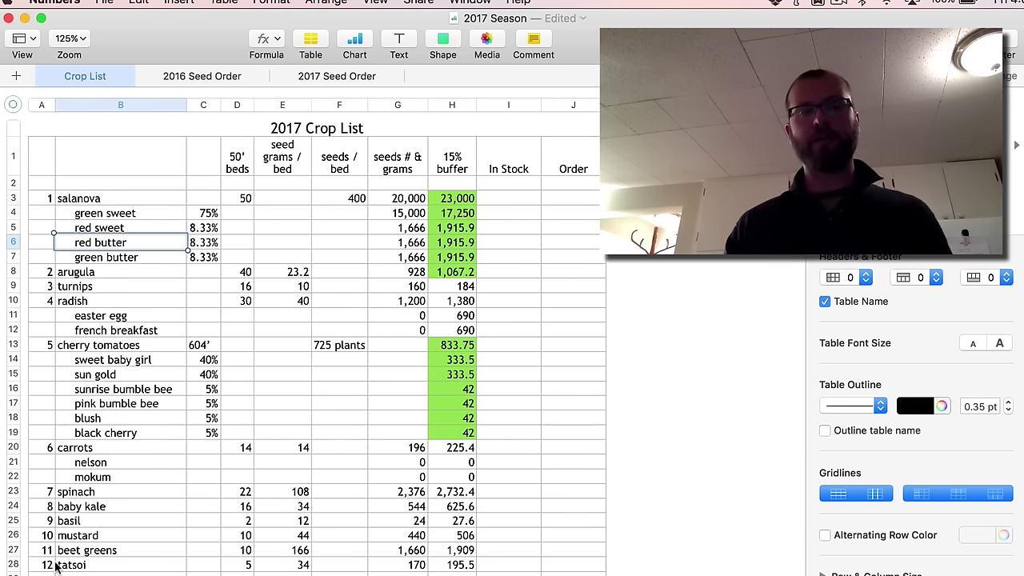
pyautogui.press('Up')
pyautogui.press('Up')
pyautogui.press('Up')
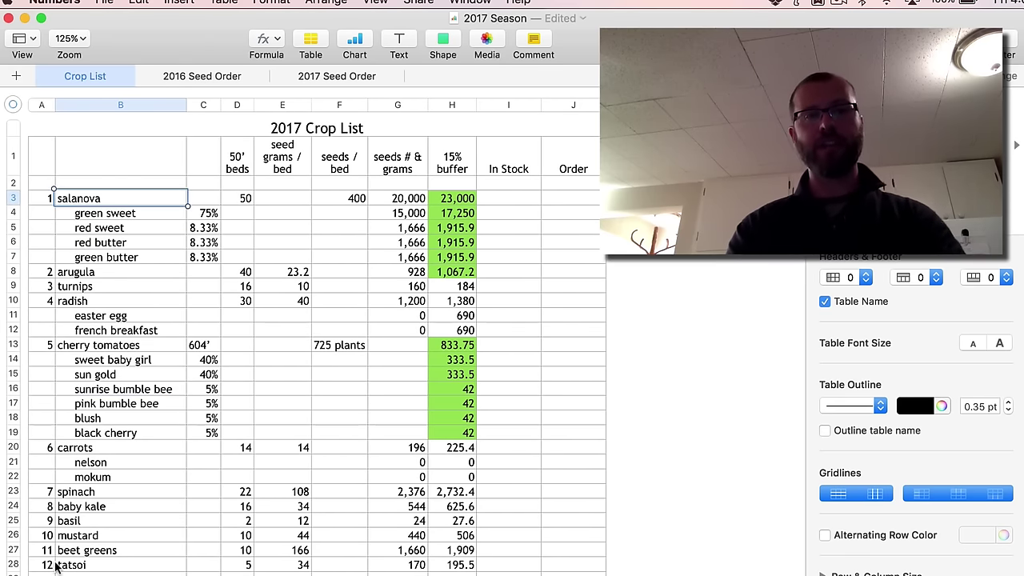
# Step: Examine the salanova entry and its varieties from green sweet down to green butter
pyautogui.click(131, 222)
pyautogui.press('Up')
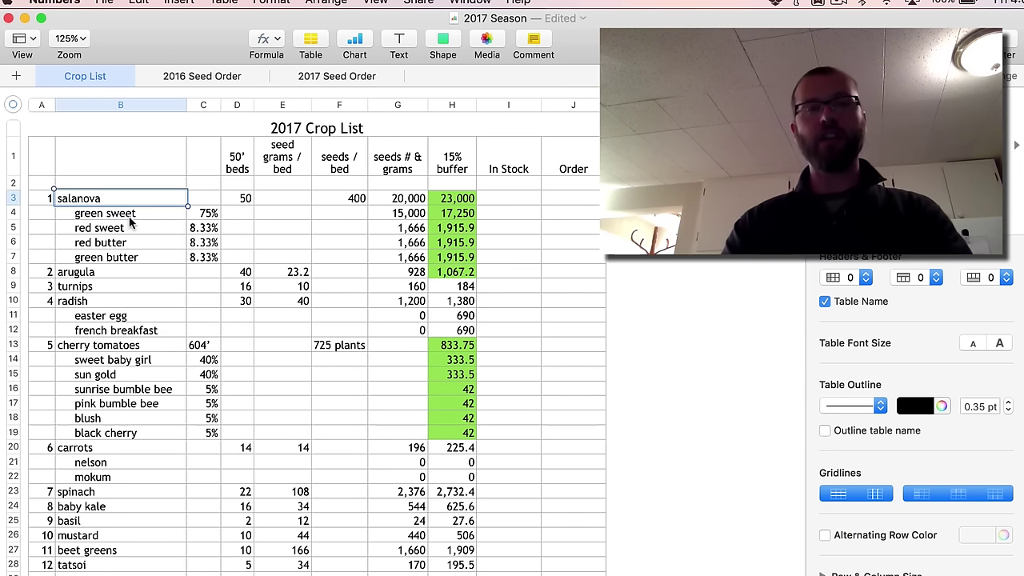
pyautogui.press('Down')
pyautogui.press('Down')
pyautogui.press('Down')
pyautogui.press('Down')
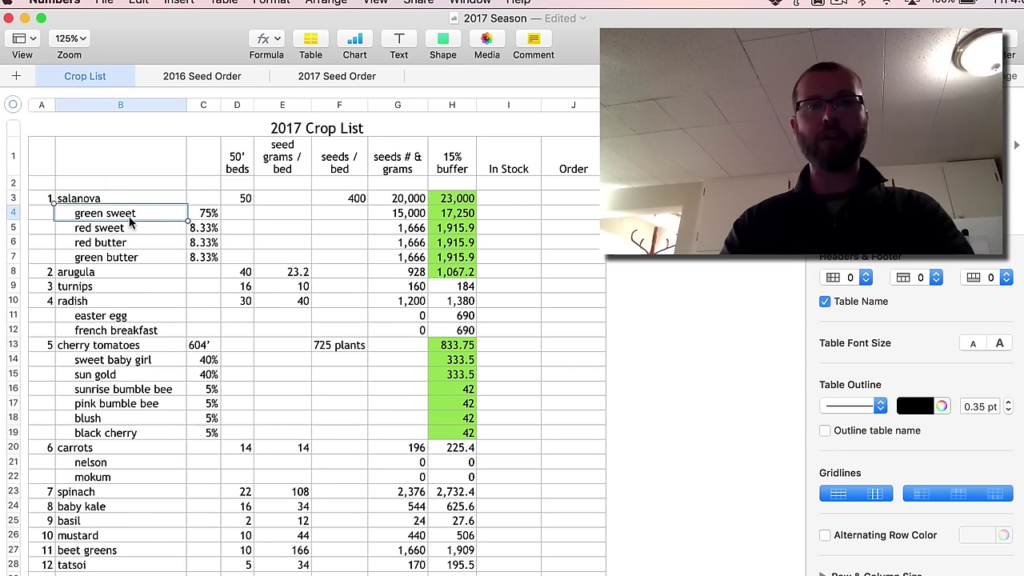
pyautogui.press('Up')
pyautogui.press('Up')
pyautogui.press('Up')
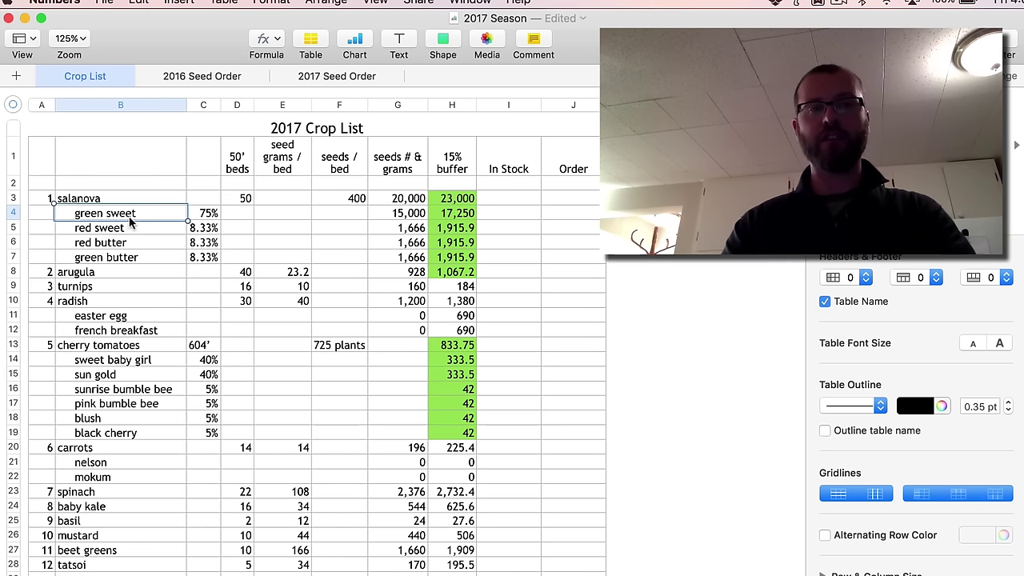
pyautogui.press('Down')
pyautogui.press('Down')
pyautogui.press('Down')
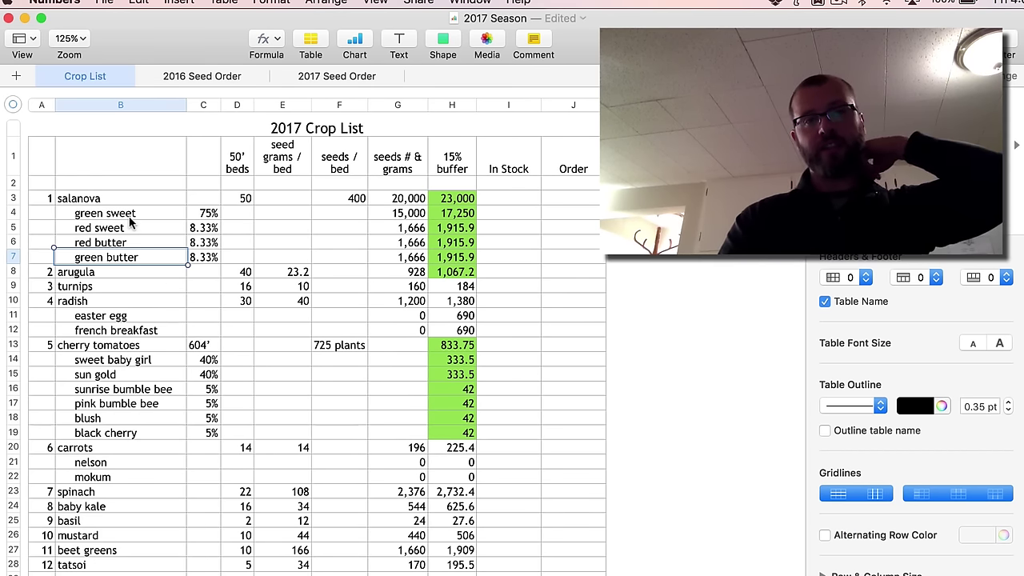
# Step: Examine the In Stock column across the salanova rows
pyautogui.press('Right')
pyautogui.press('Right')
pyautogui.press('Right')
pyautogui.press('Right')
pyautogui.press('Right')
pyautogui.press('Right')
pyautogui.press('Right')
pyautogui.press('Up')
pyautogui.press('Up')
pyautogui.press('Up')
pyautogui.press('Up')
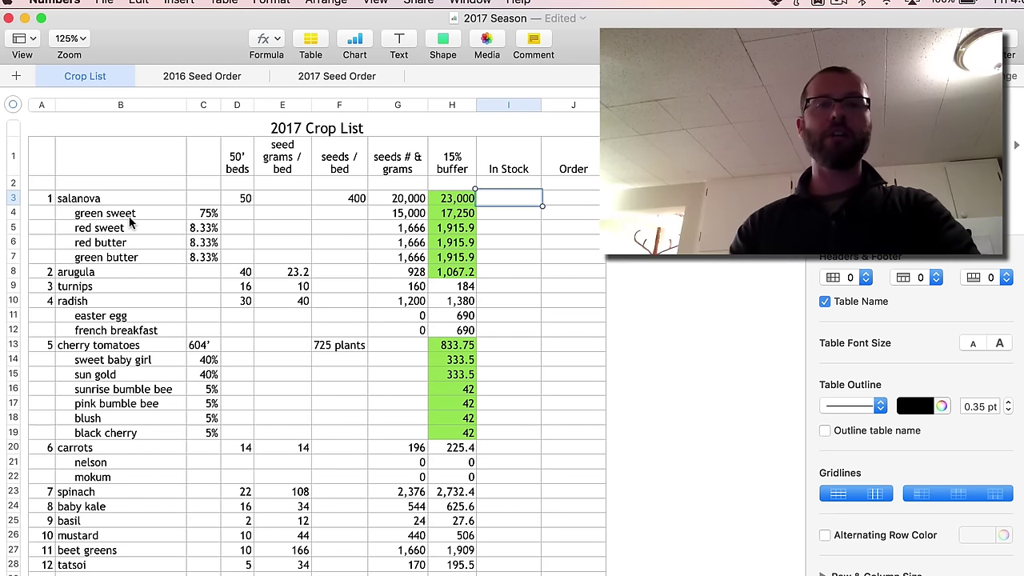
pyautogui.press('Down')
pyautogui.press('Down')
pyautogui.press('Down')
pyautogui.press('Down')
pyautogui.press('Down')
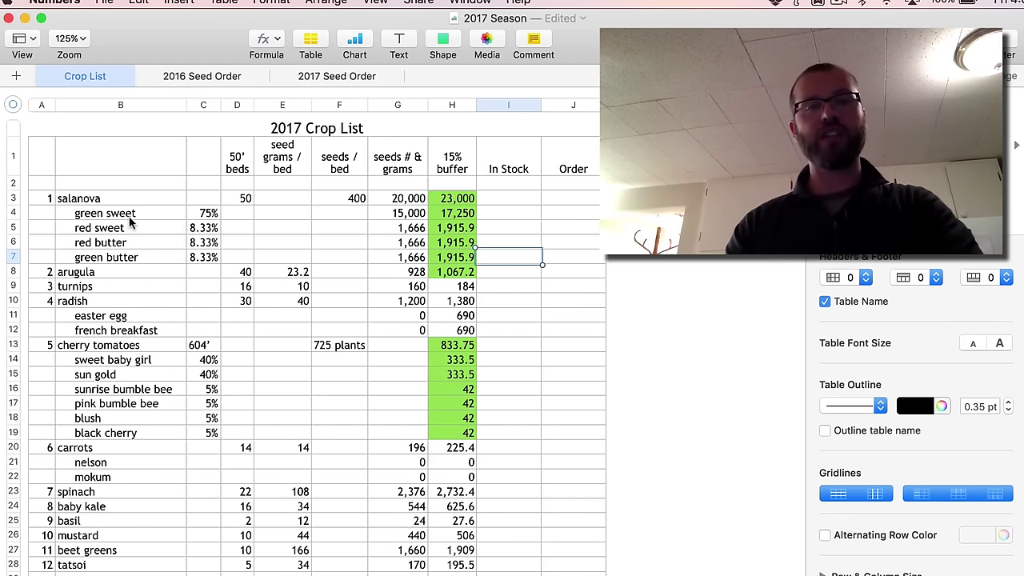
# Step: Examine salanova's variety percentages, its number of 50' beds and its seeds per bed
pyautogui.press('Up')
pyautogui.press('Up')
pyautogui.press('Left')
pyautogui.press('Left')
pyautogui.press('Left')
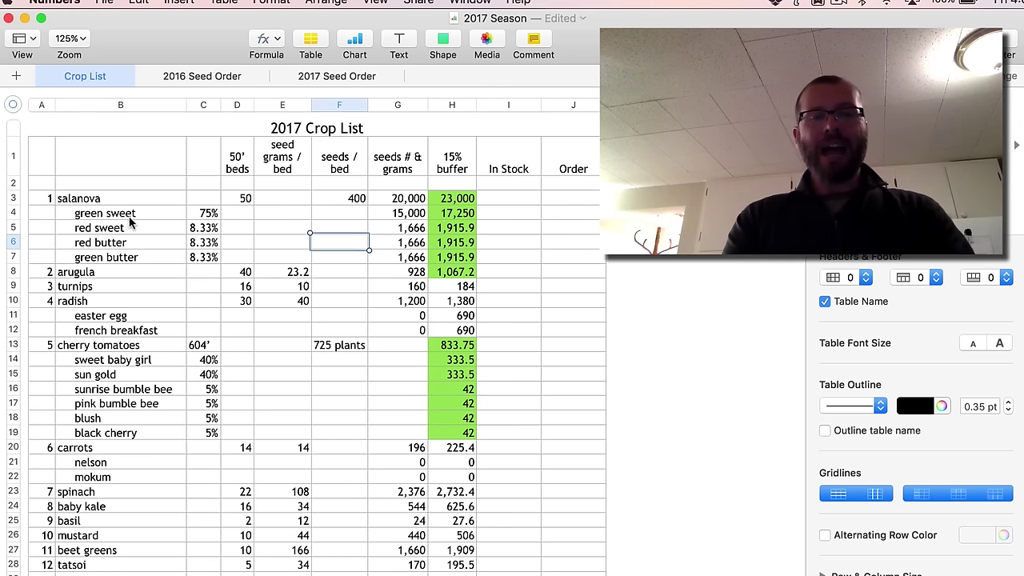
pyautogui.press('Left')
pyautogui.press('Left')
pyautogui.press('Left')
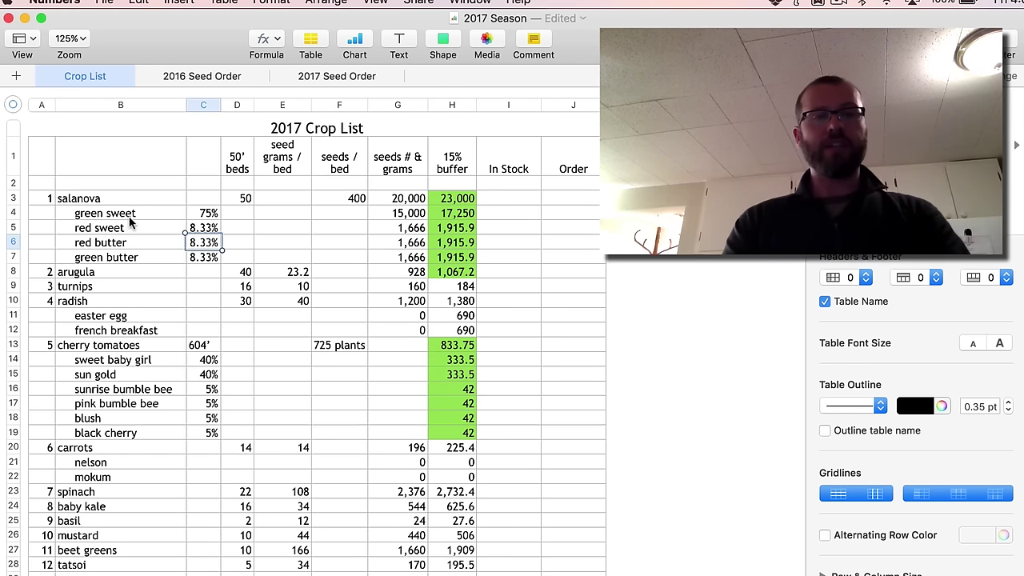
pyautogui.press('Up')
pyautogui.press('Up')
pyautogui.press('Up')
pyautogui.press('Right')
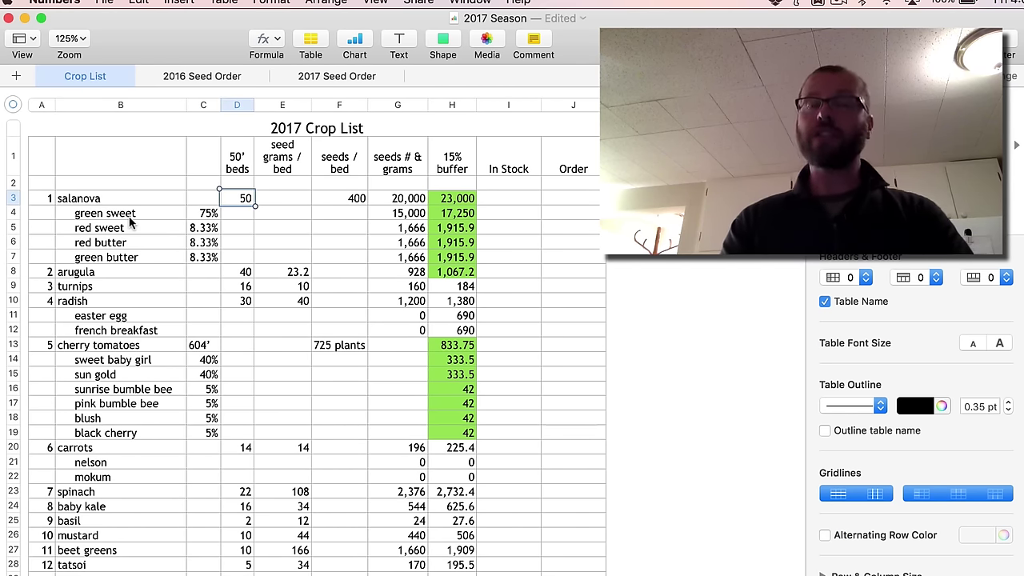
pyautogui.press('Right')
pyautogui.press('Right')
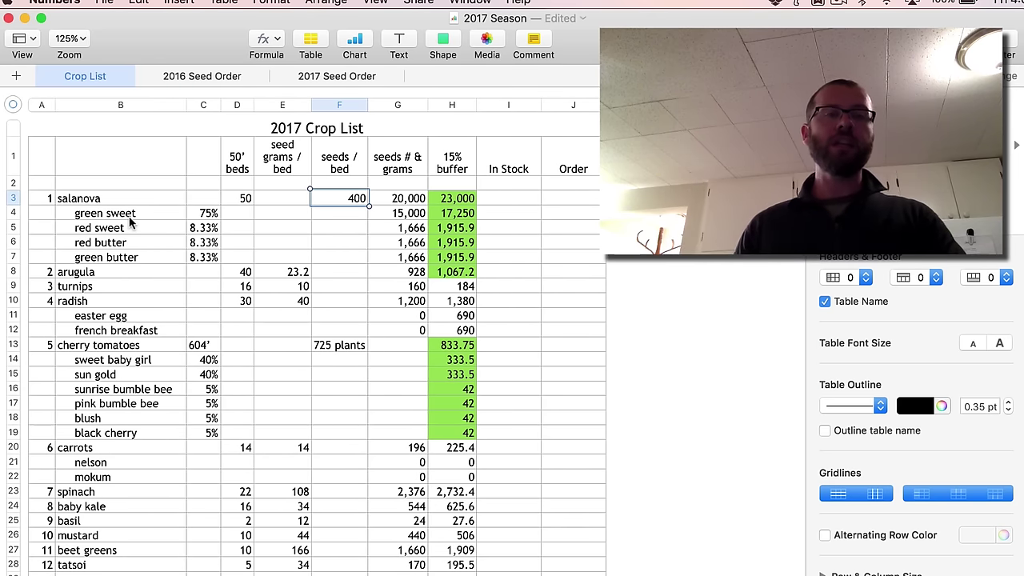
# Step: Check the 50' beds and seed grams per bed cells of the salanova entry
pyautogui.press('Left')
pyautogui.press('Left')
pyautogui.press('Left')
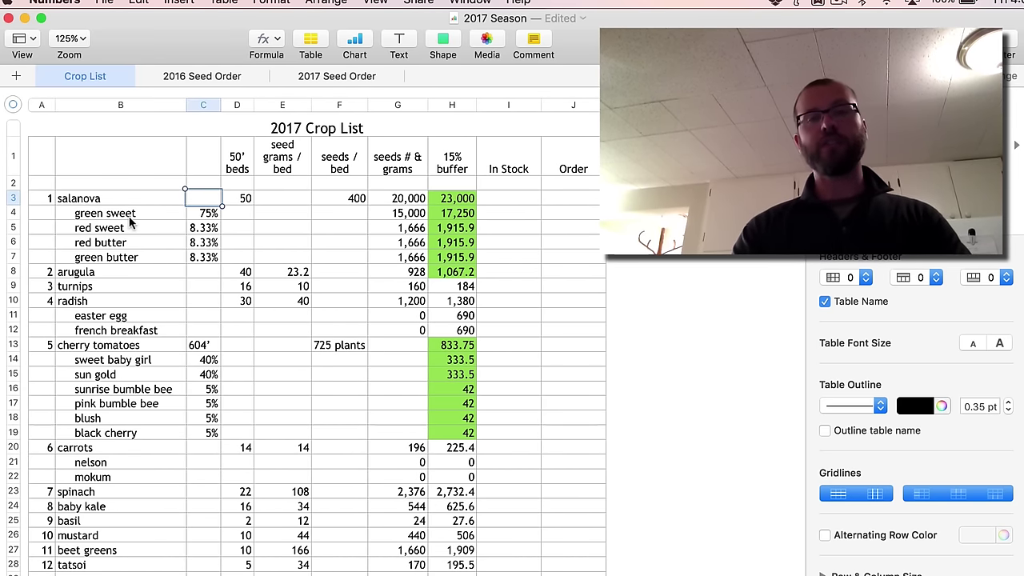
pyautogui.press('Right')
pyautogui.press('Down')
pyautogui.press('Down')
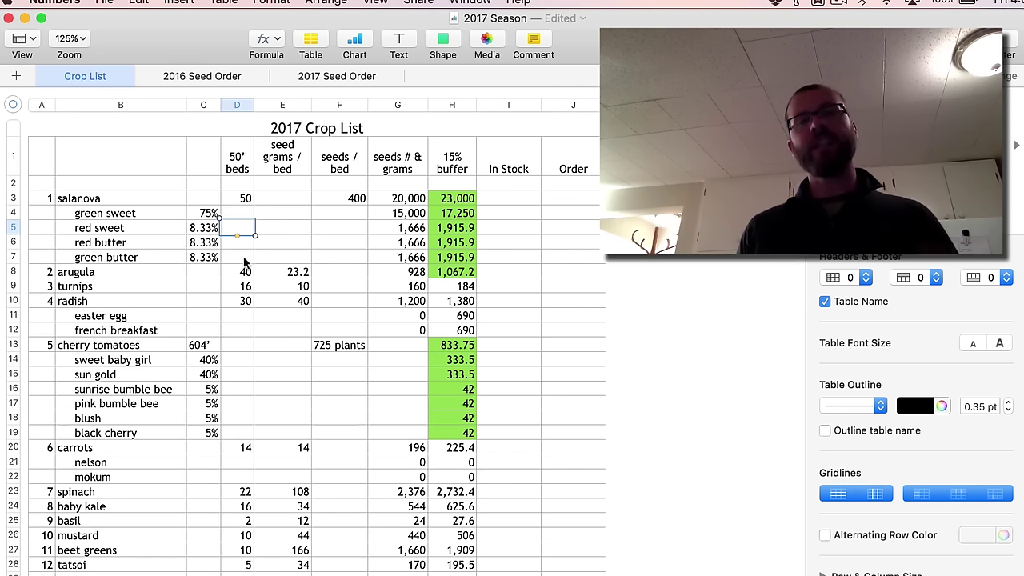
pyautogui.click(280, 201)
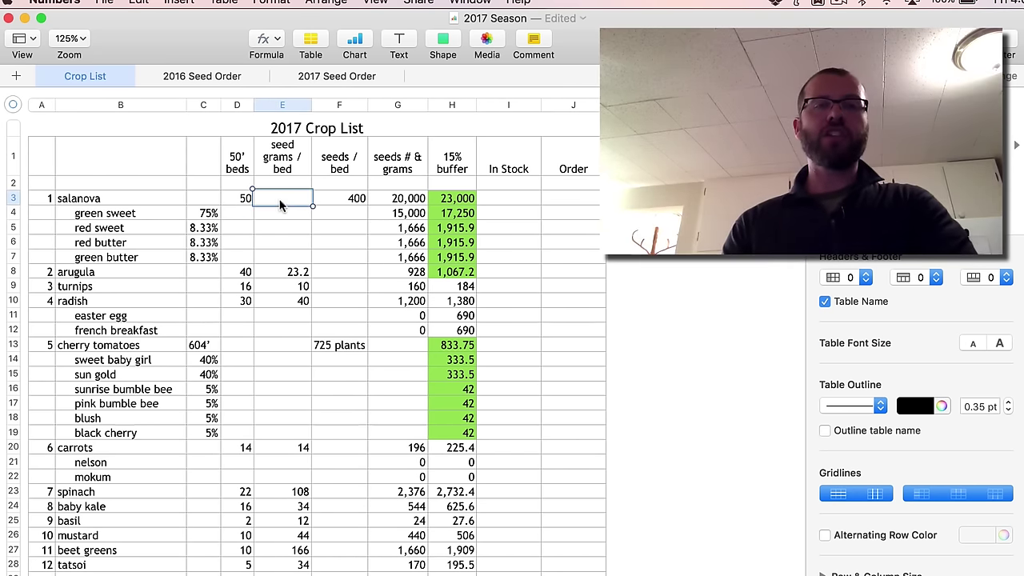
pyautogui.press('Left')
pyautogui.press('Left')
pyautogui.press('Right')
pyautogui.press('Right')
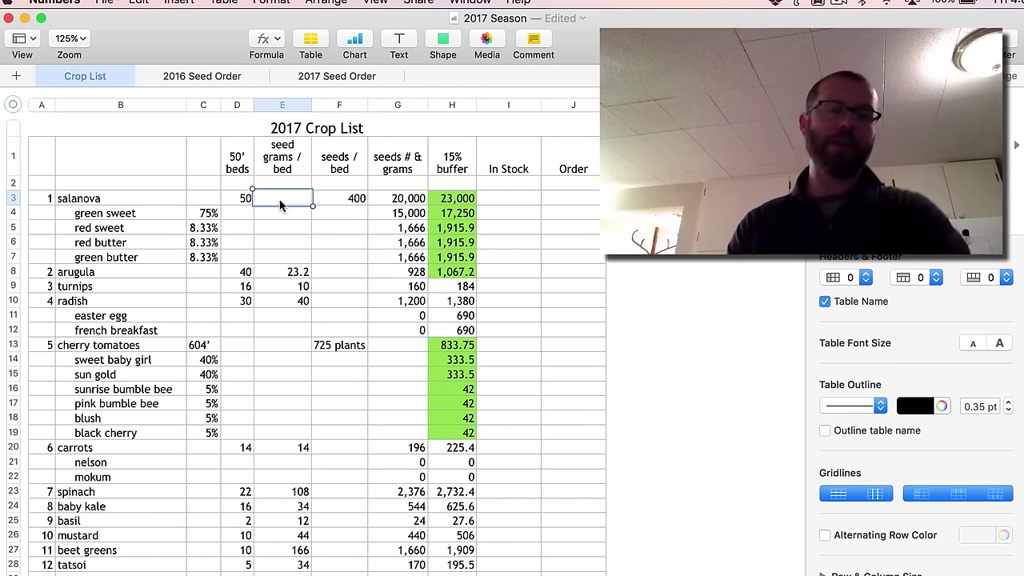
# Step: Review the salanova variety percentages, and the 50' beds column from arugula back up to salanova
pyautogui.press('Down')
pyautogui.press('Left')
pyautogui.press('Left')
pyautogui.press('Down')
pyautogui.press('Down')
pyautogui.press('Down')
pyautogui.press('Down')
pyautogui.press('Right')
pyautogui.press('Up')
pyautogui.press('Up')
pyautogui.press('Up')
pyautogui.press('Up')
pyautogui.press('Up')
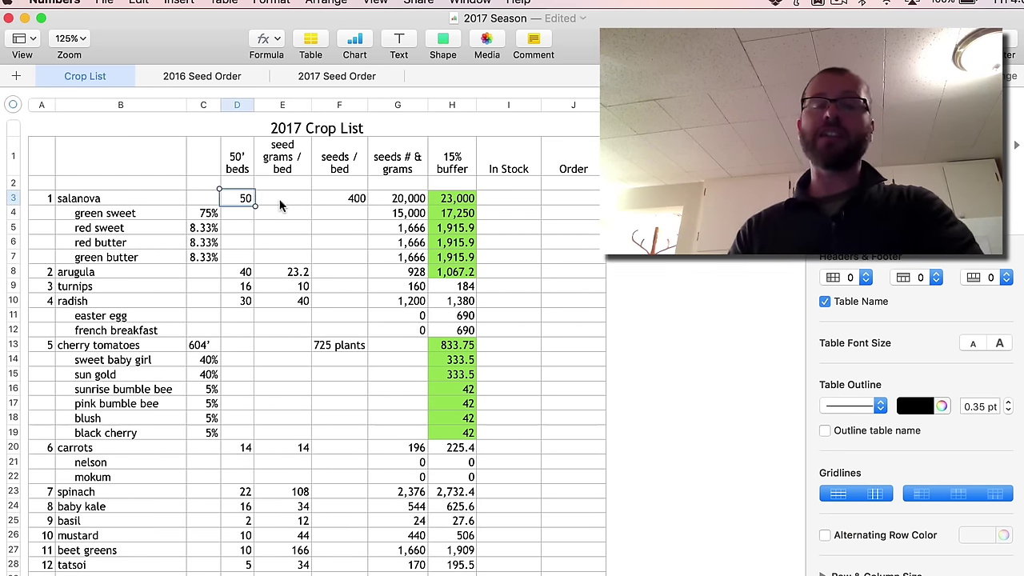
# Step: Examine the 50' beds column from its header down to the turnips row
pyautogui.press('Up')
pyautogui.press('Up')
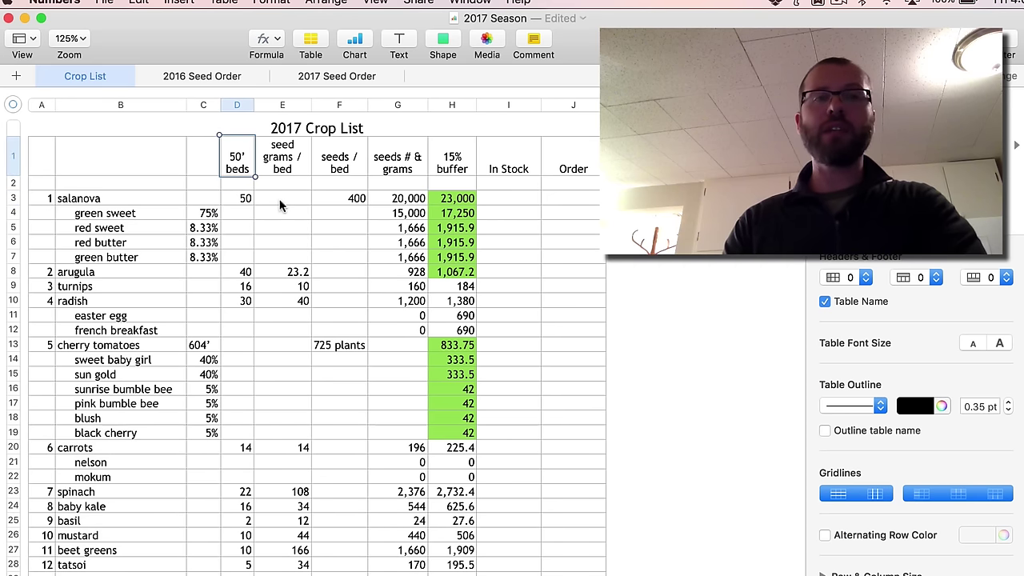
pyautogui.press('Down')
pyautogui.press('Down')
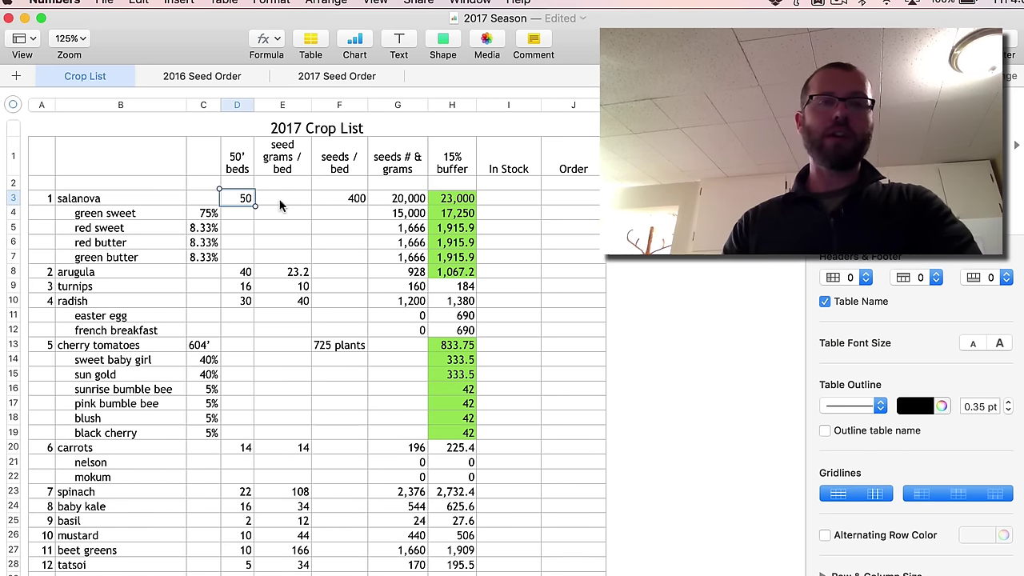
pyautogui.press('Down')
pyautogui.press('Down')
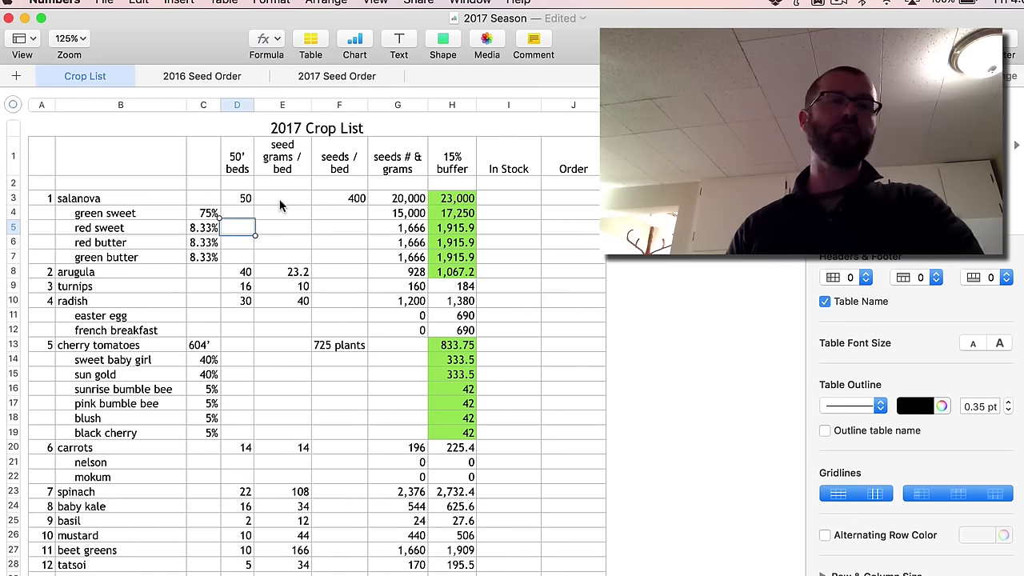
pyautogui.press('Down')
pyautogui.press('Down')
pyautogui.press('Down')
pyautogui.press('Down')
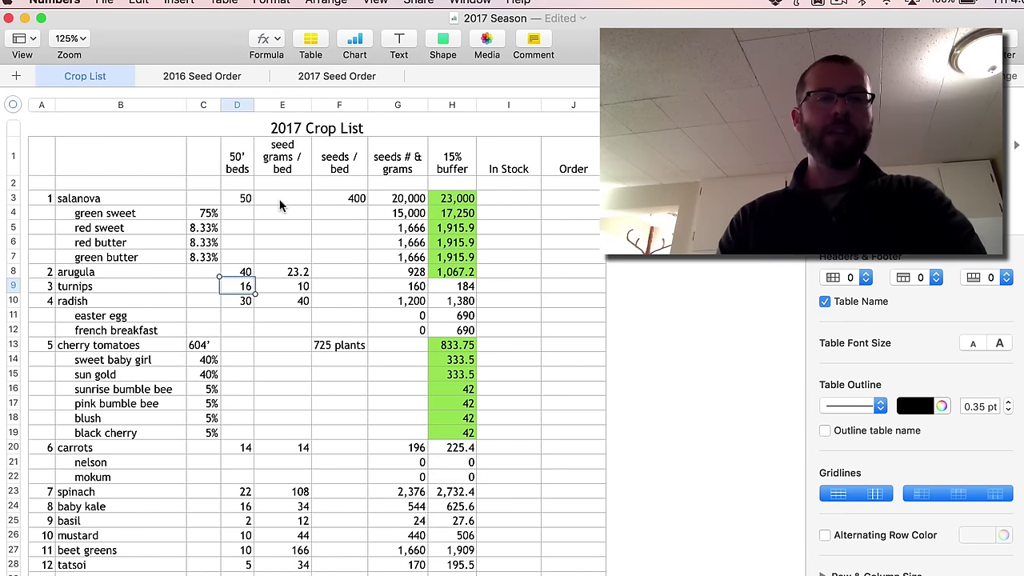
pyautogui.press('Up')
pyautogui.press('Up')
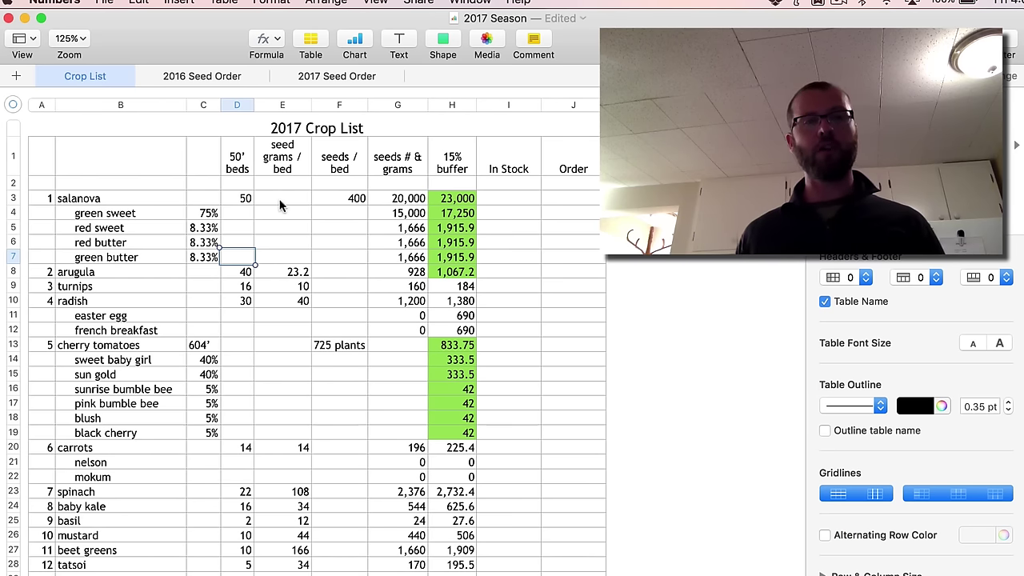
pyautogui.press('Up')
pyautogui.press('Up')
pyautogui.press('Up')
pyautogui.press('Up')
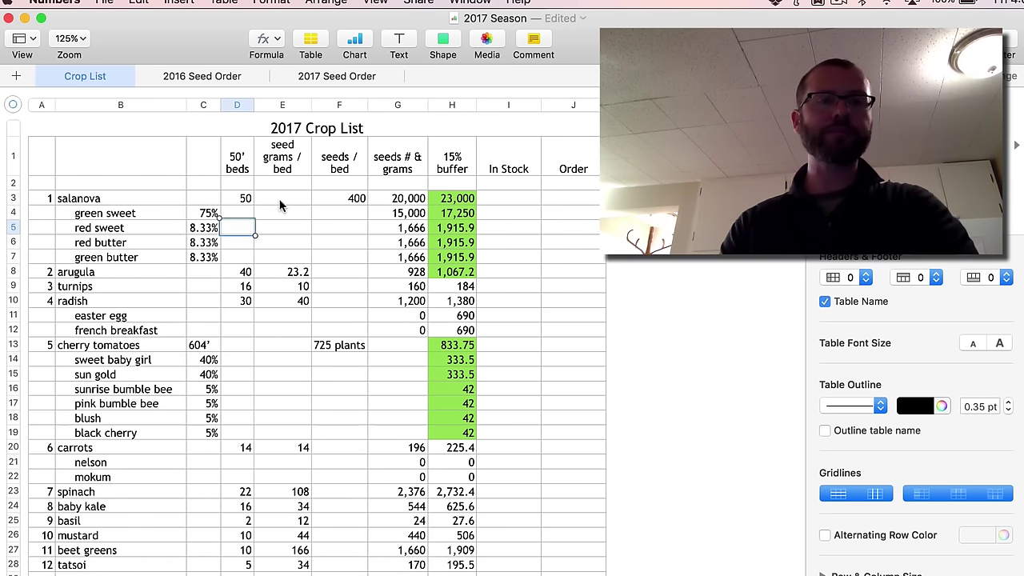
pyautogui.press('Down')
pyautogui.press('Down')
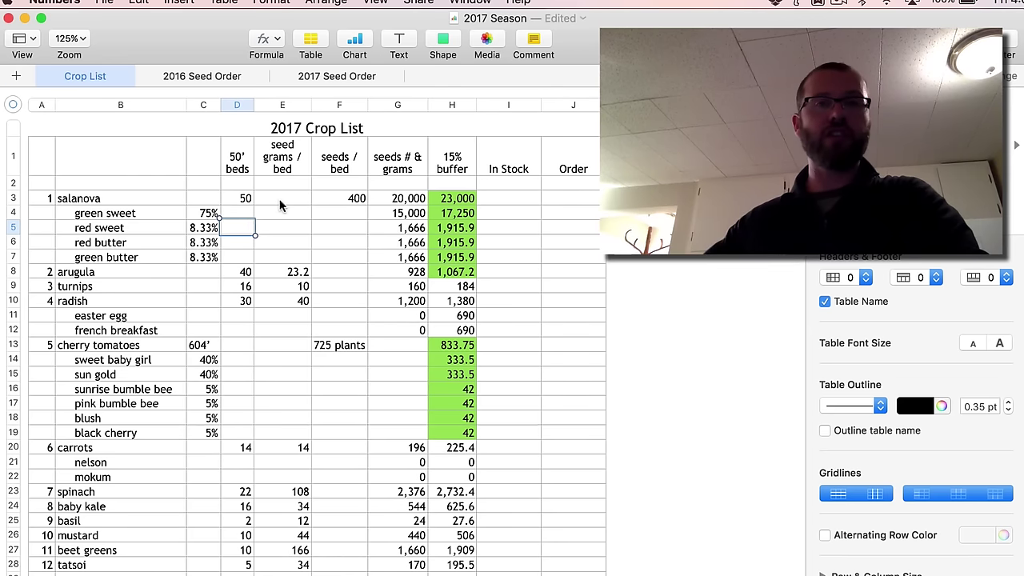
pyautogui.press('Up')
pyautogui.press('Up')
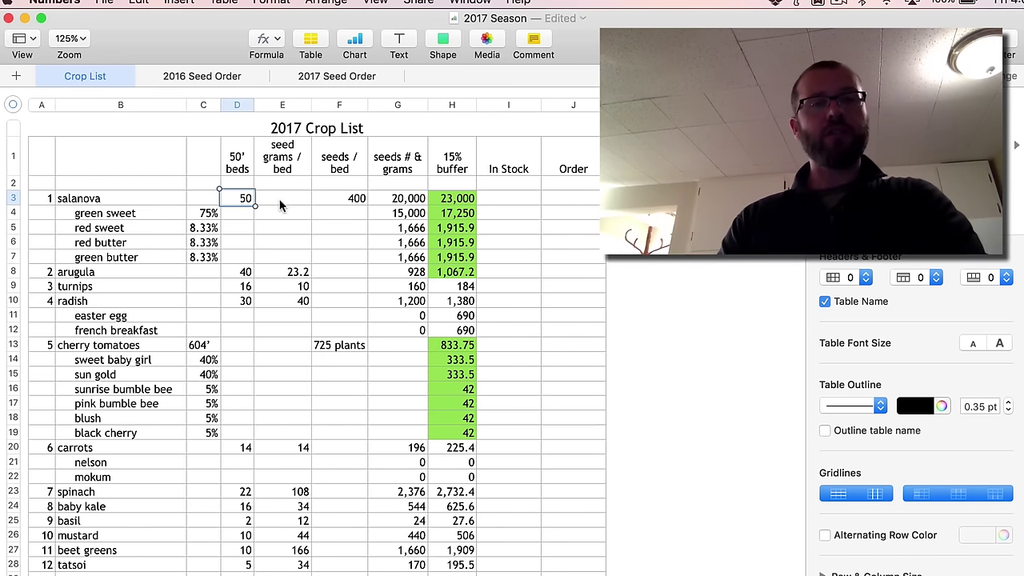
pyautogui.press('Down')
pyautogui.press('Down')
pyautogui.press('Down')
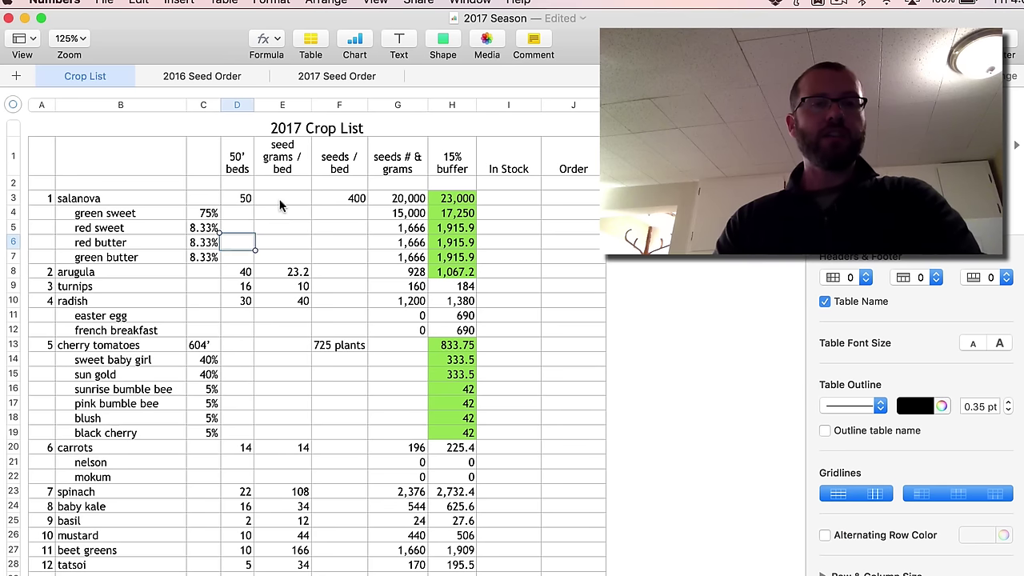
pyautogui.press('Up')
pyautogui.press('Up')
pyautogui.press('Up')
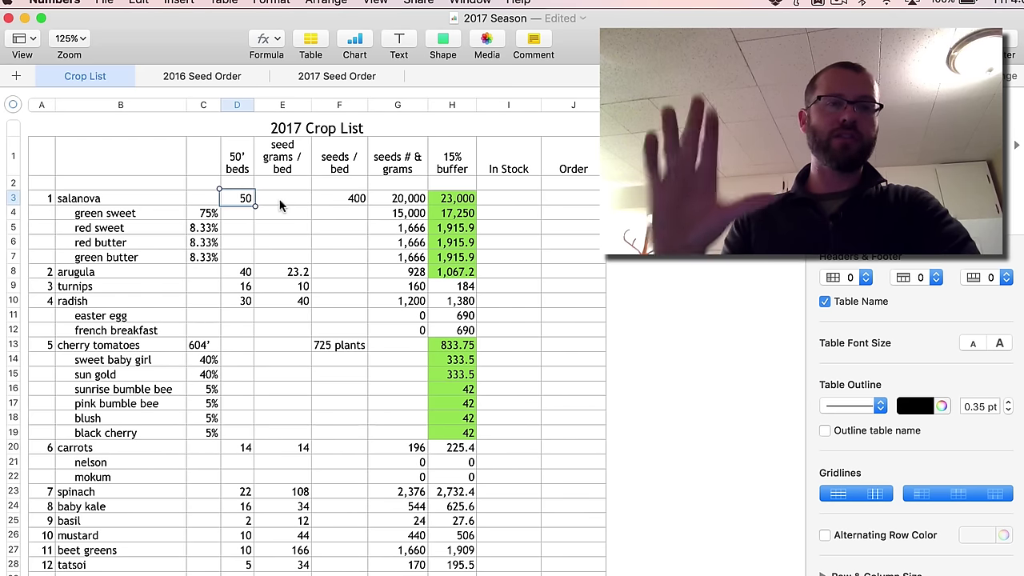
pyautogui.press('Down')
pyautogui.press('Down')
pyautogui.press('Up')
pyautogui.press('Up')
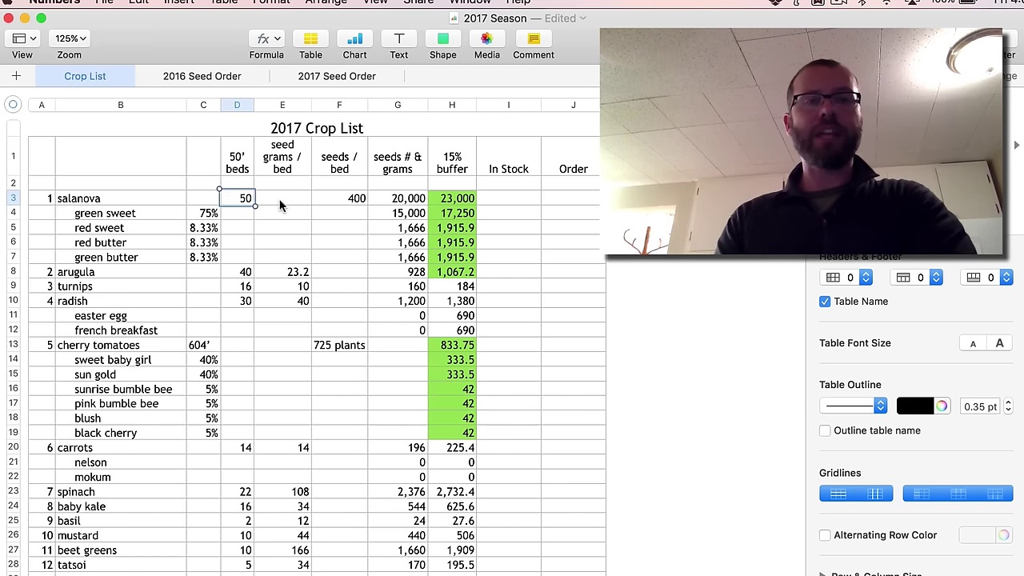
pyautogui.press('Down')
pyautogui.press('Down')
pyautogui.press('Up')
pyautogui.press('Up')
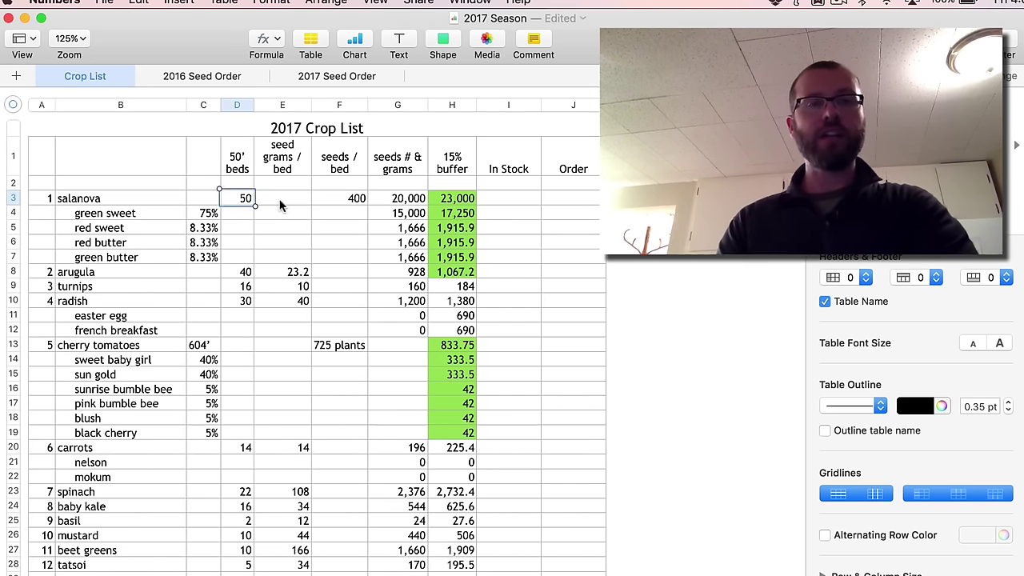
# Step: Inspect salanova's seeds per bed and which cells feed its total in the seeds # & grams column
pyautogui.press('Right')
pyautogui.press('Right')
pyautogui.press('Right')
pyautogui.press('Left')
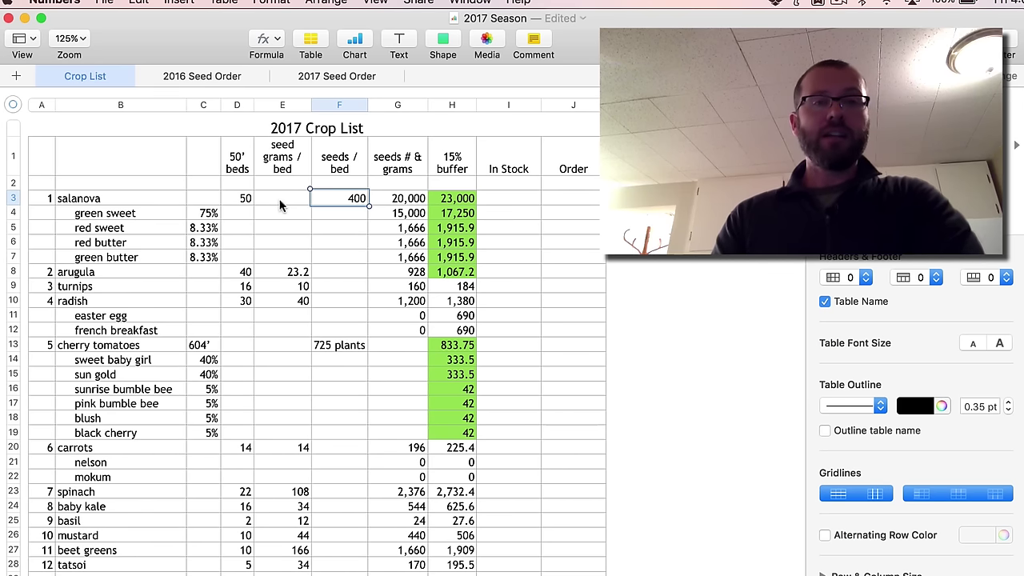
pyautogui.press('Right')
pyautogui.press('Right')
pyautogui.press('Left')
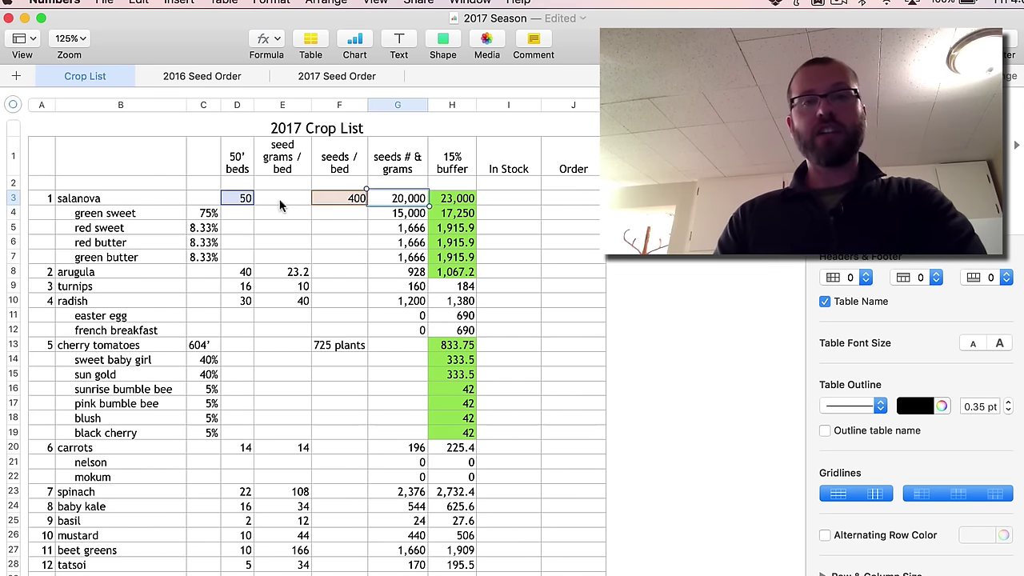
pyautogui.press('Right')
pyautogui.press('Left')
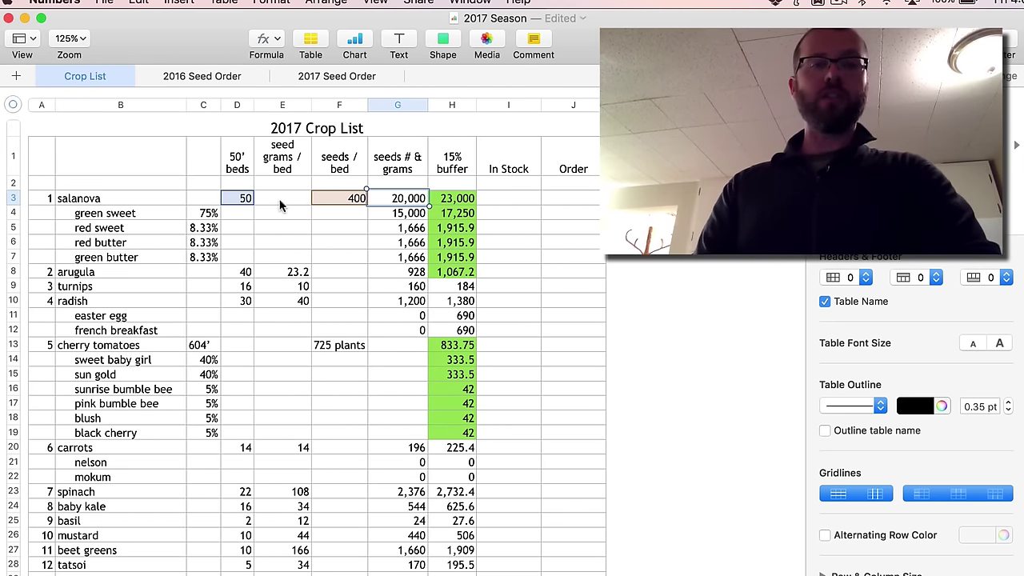
# Step: Inspect the seed quantities of the individual salanova varieties in the seeds # & grams column
pyautogui.press('Down')
pyautogui.press('Down')
pyautogui.press('Down')
pyautogui.press('Down')
pyautogui.press('Down')
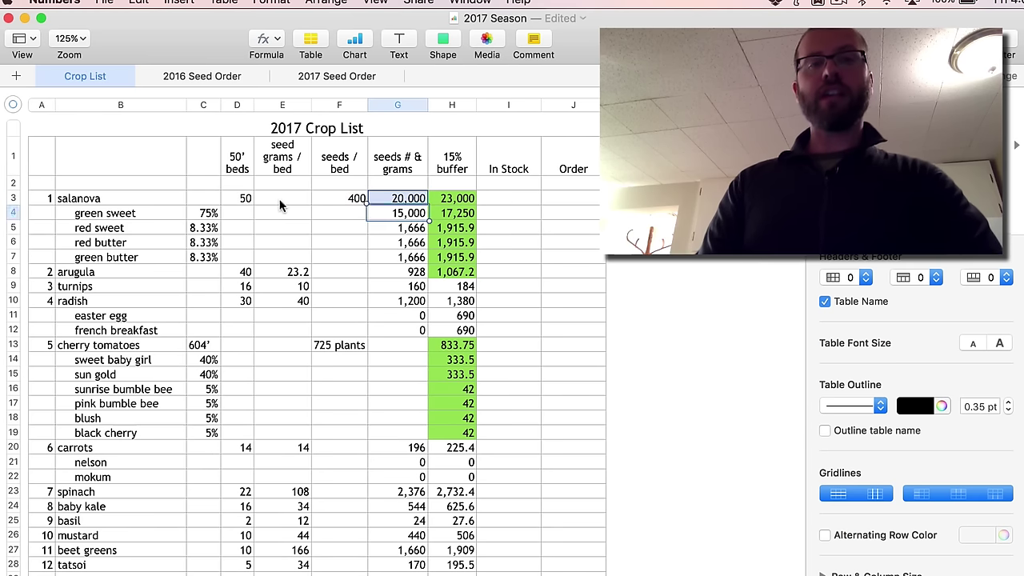
pyautogui.press('Up')
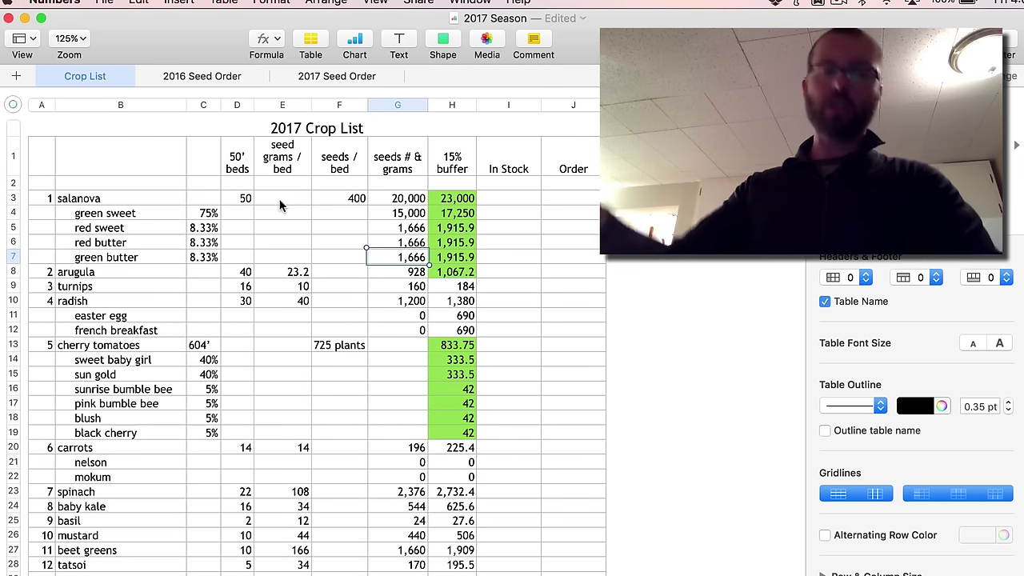
# Step: Review the variety percentages for green sweet and red sweet under salanova
pyautogui.press('Up')
pyautogui.press('Up')
pyautogui.press('Up')
pyautogui.press('Up')
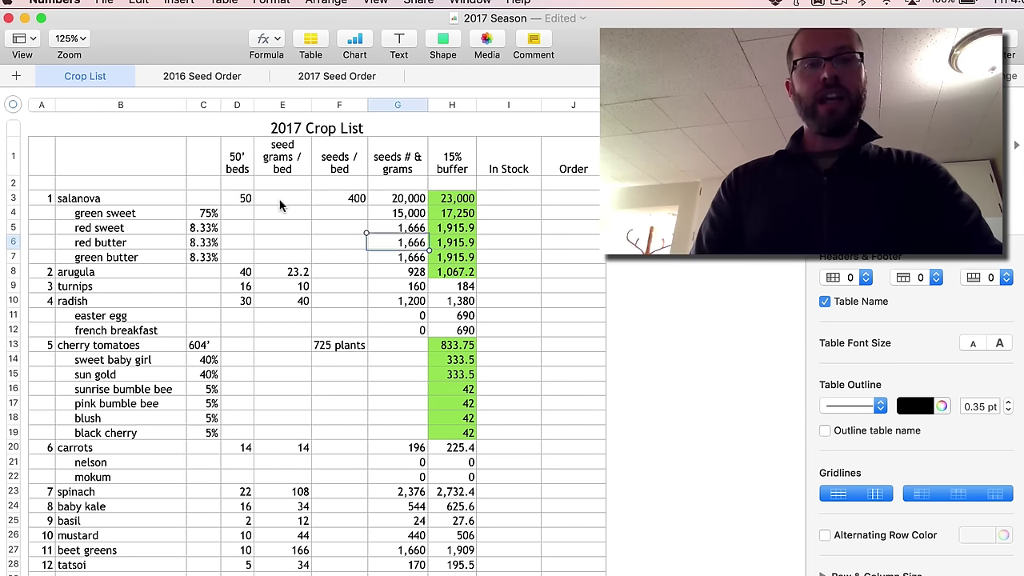
pyautogui.press('Left')
pyautogui.press('Left')
pyautogui.press('Left')
pyautogui.press('Left')
pyautogui.press('Down')
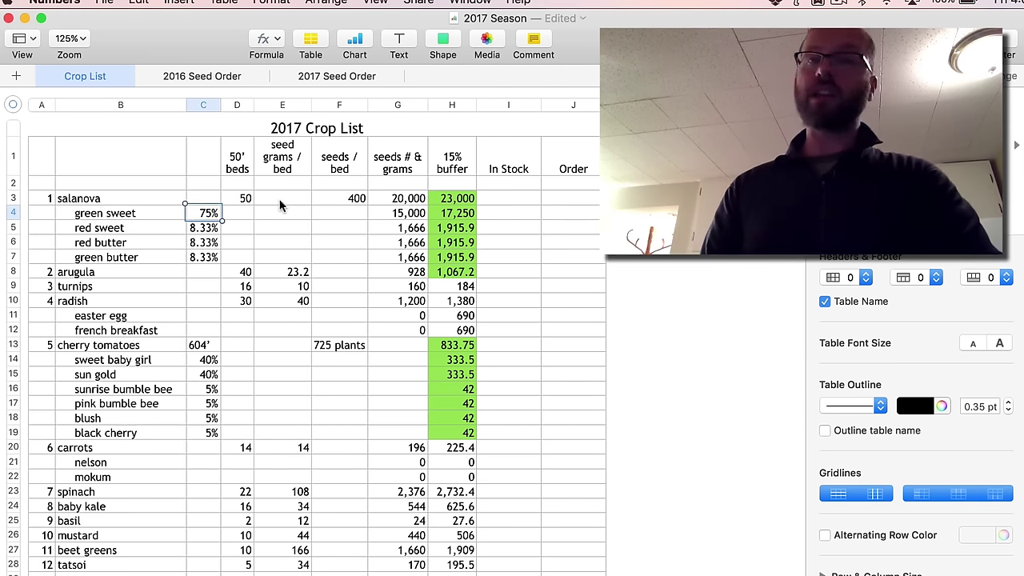
pyautogui.press('Down')
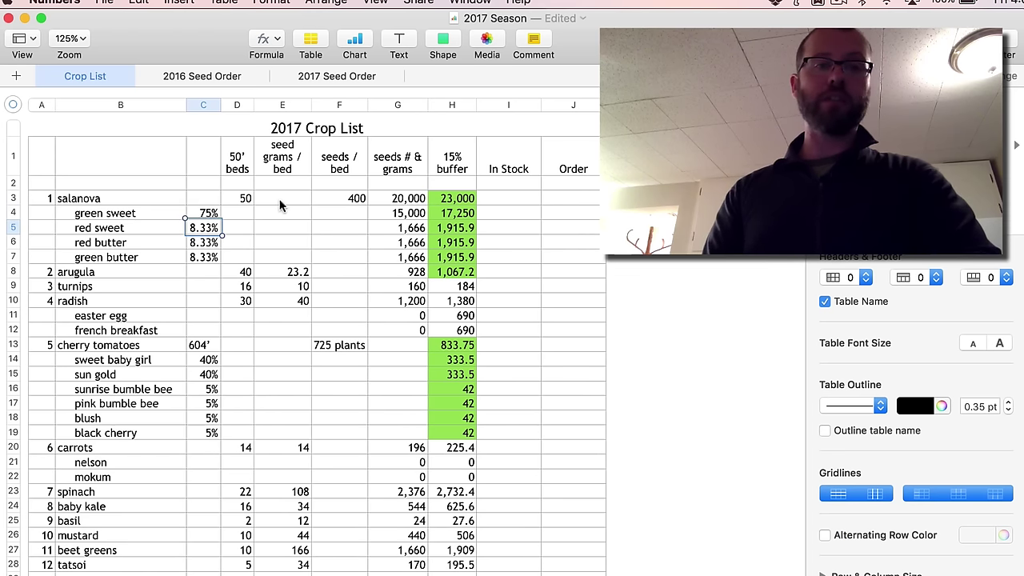
# Step: Select the percentages of red sweet, red butter and green butter, and inspect which cell feeds red sweet's seed quantity
pyautogui.hotkey('shift', 'Down')
pyautogui.hotkey('shift', 'Down')
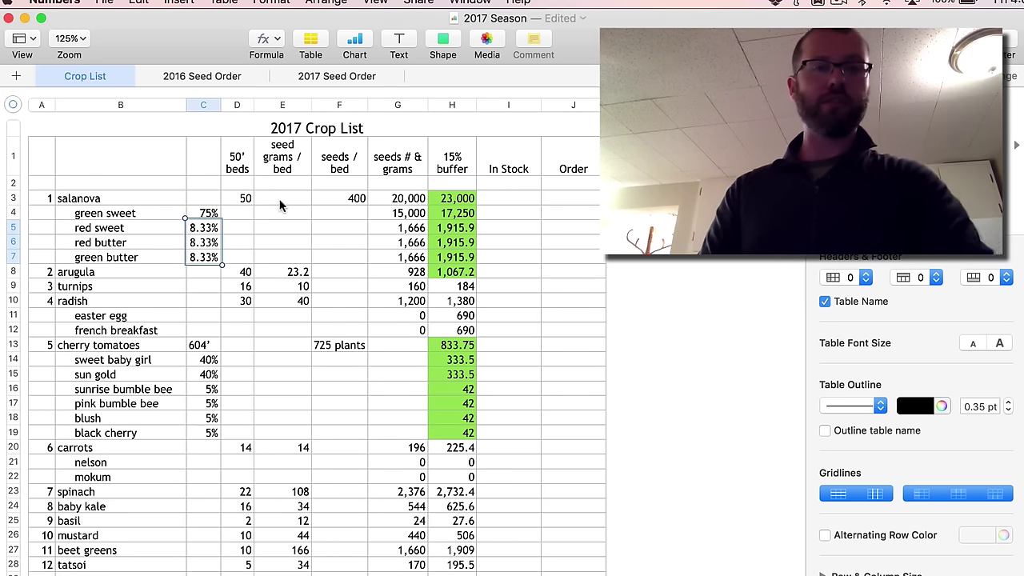
pyautogui.press('Right')
pyautogui.press('Right')
pyautogui.press('Right')
pyautogui.press('Right')
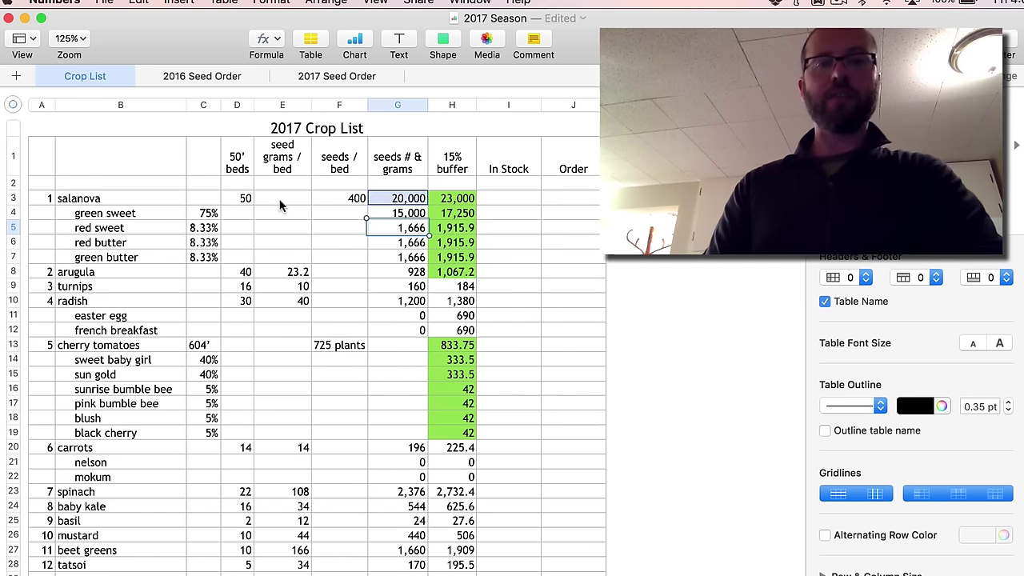
# Step: Inspect arugula's 50' beds, seed grams per bed, total seed grams and 15% buffer cells
pyautogui.press('Down')
pyautogui.press('Down')
pyautogui.press('Down')
pyautogui.press('Left')
pyautogui.press('Left')
pyautogui.press('Left')
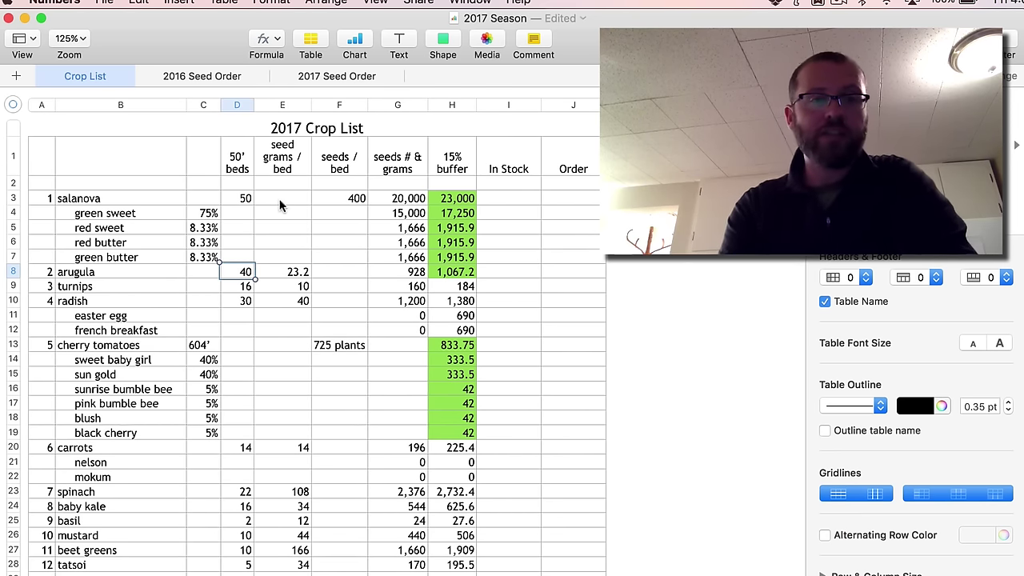
pyautogui.press('Right')
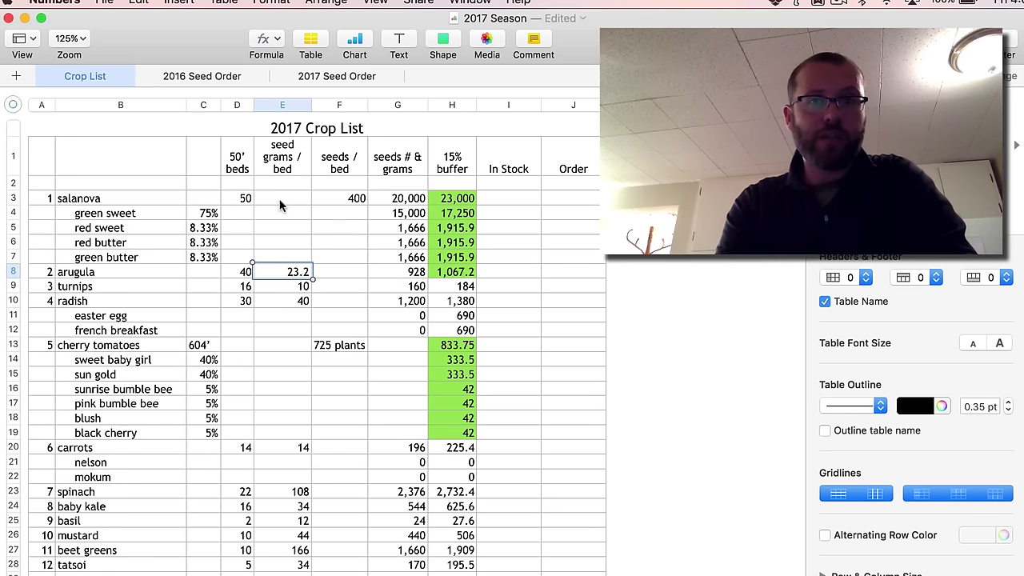
pyautogui.press('Right')
pyautogui.press('Right')
pyautogui.press('Right')
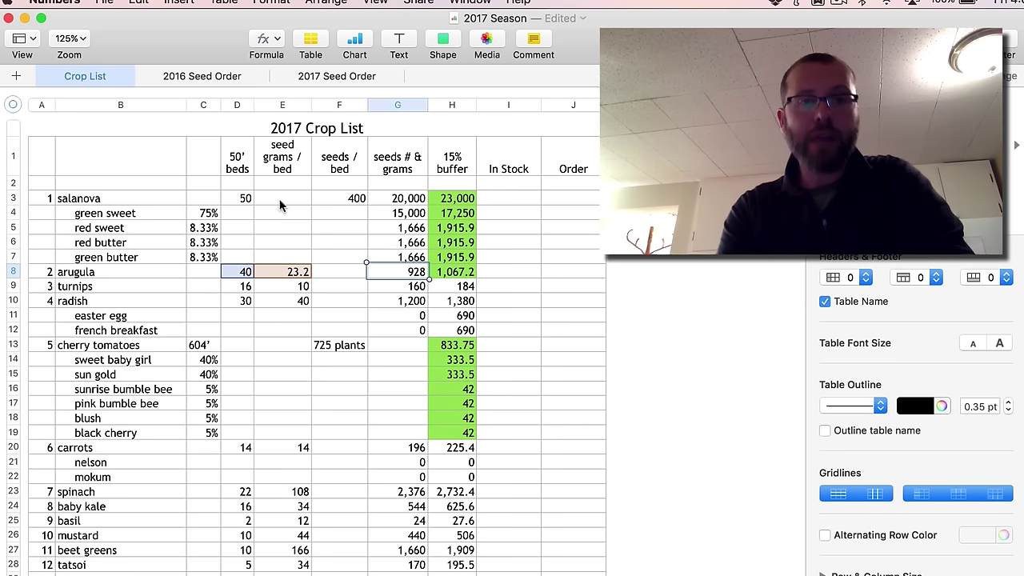
pyautogui.press('Left')
pyautogui.press('Right')
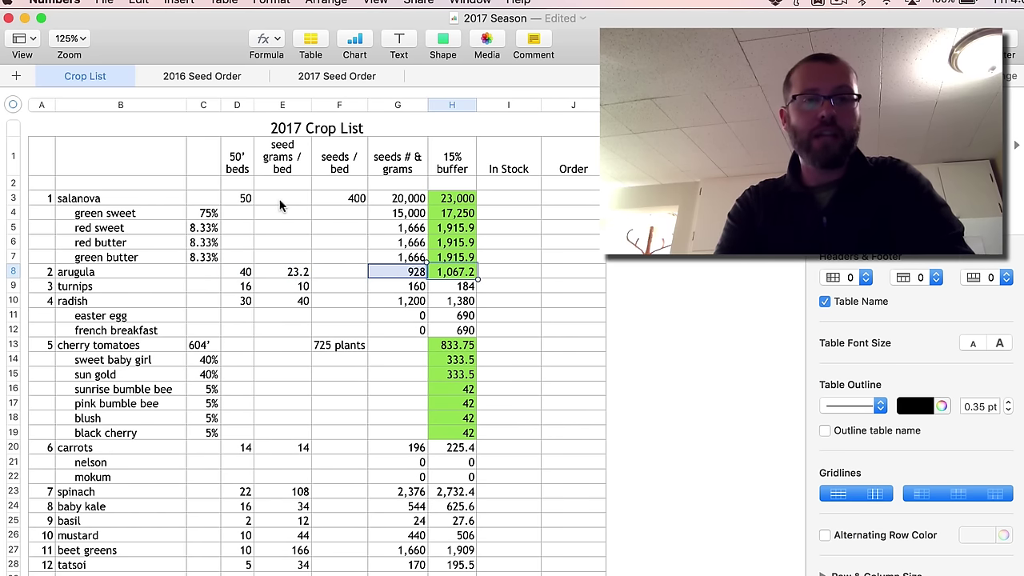
# Step: Examine the 50' beds for turnips and radish, and radish's seed grams per bed
pyautogui.press('Left')
pyautogui.press('Down')
pyautogui.press('Left')
pyautogui.press('Left')
pyautogui.press('Left')
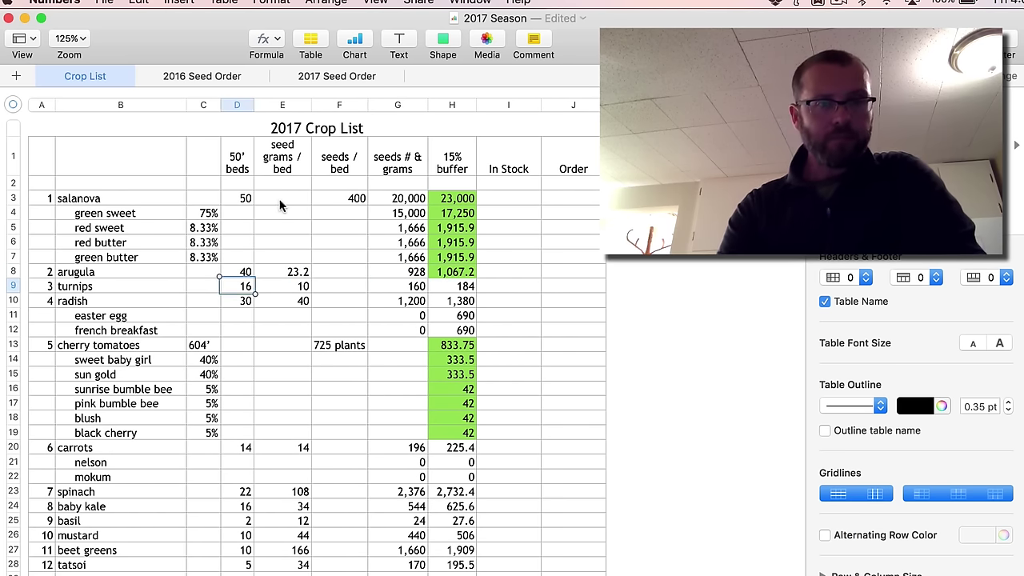
pyautogui.press('Down')
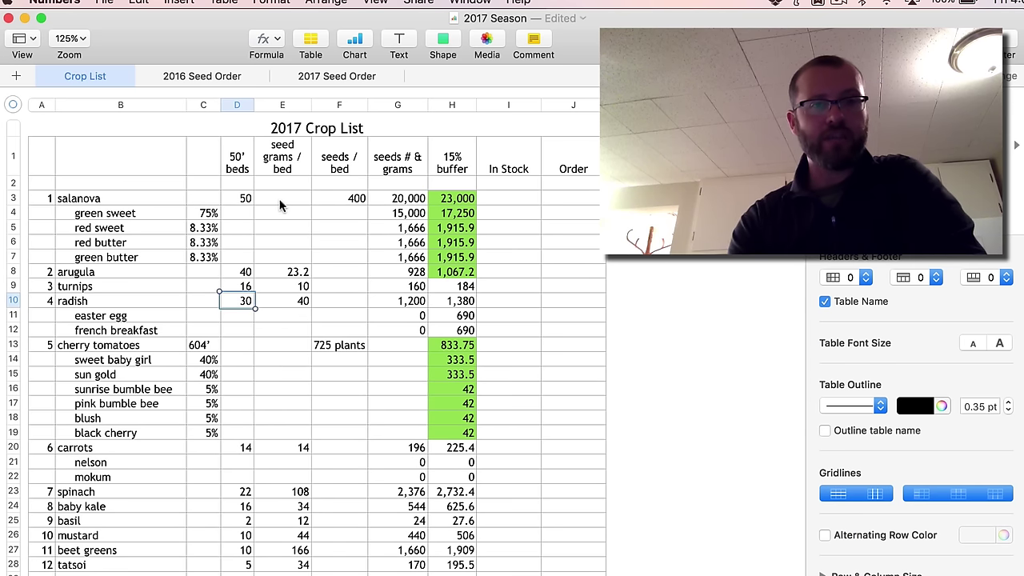
pyautogui.press('Right')
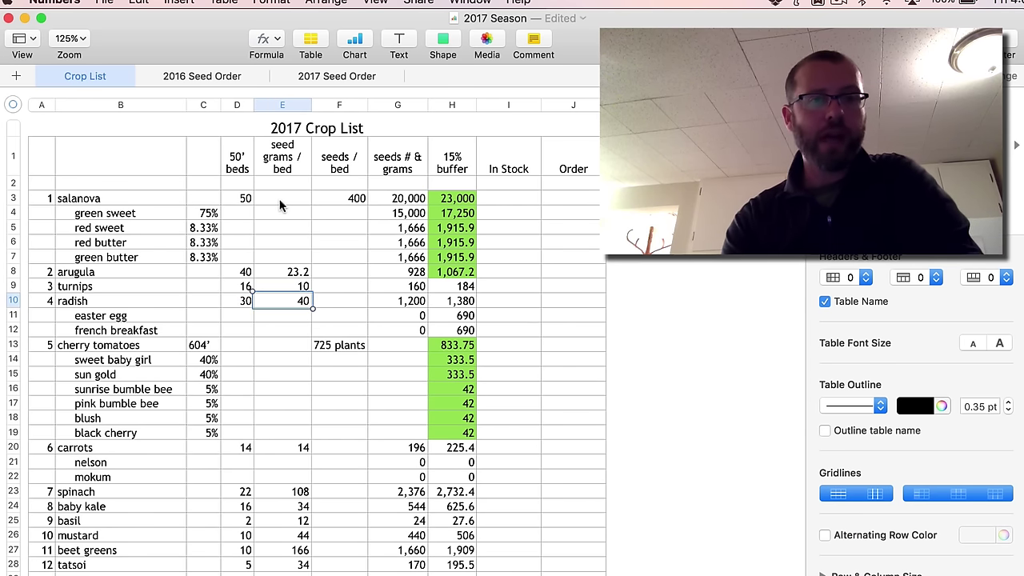
# Step: Check the cherry tomatoes row around the 50' beds column and return to radish's bed count
pyautogui.press('Down')
pyautogui.press('Down')
pyautogui.press('Down')
pyautogui.press('Left')
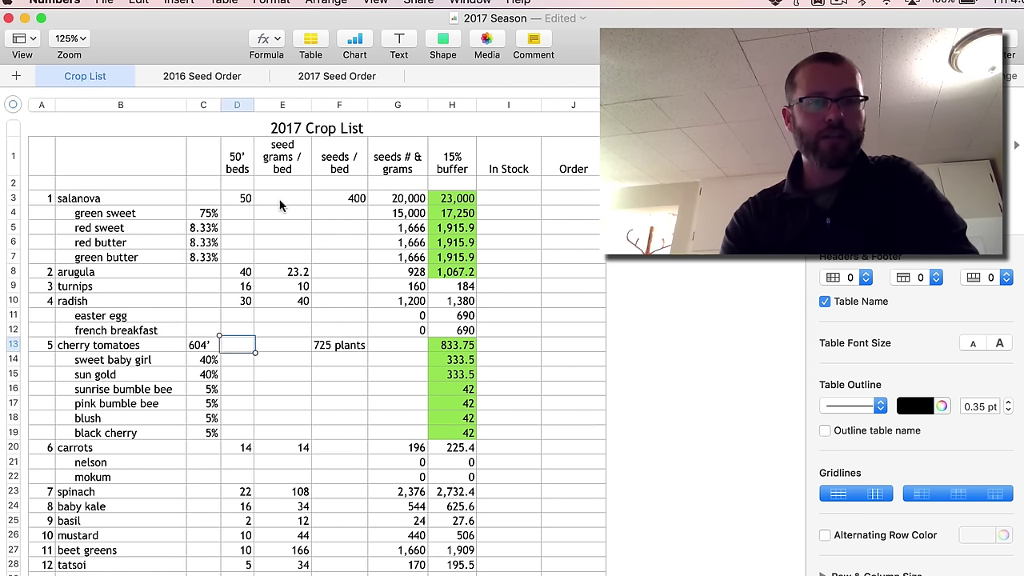
pyautogui.press('Left')
pyautogui.press('Right')
pyautogui.press('Right')
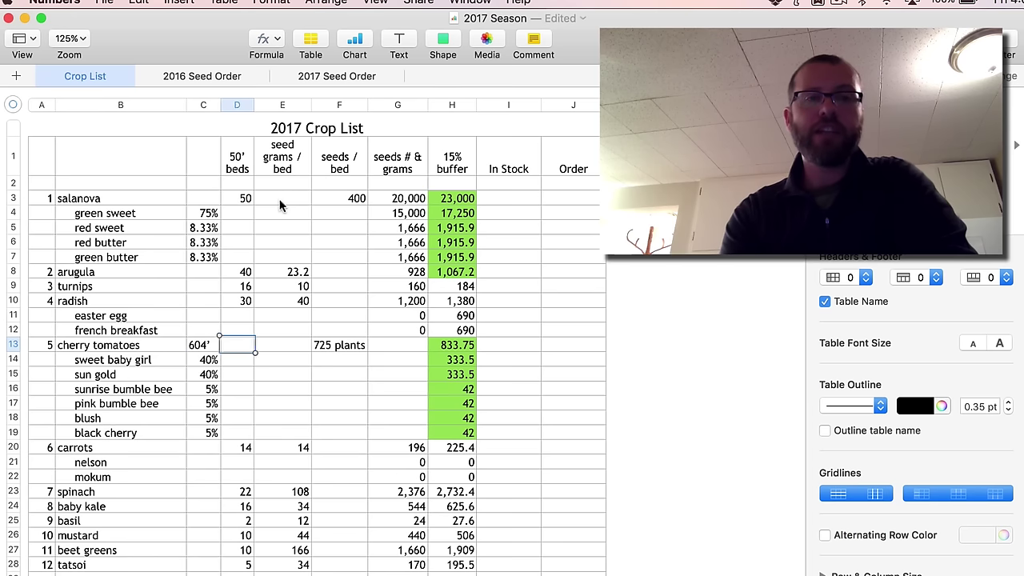
pyautogui.press('Up')
pyautogui.press('Up')
pyautogui.press('Up')
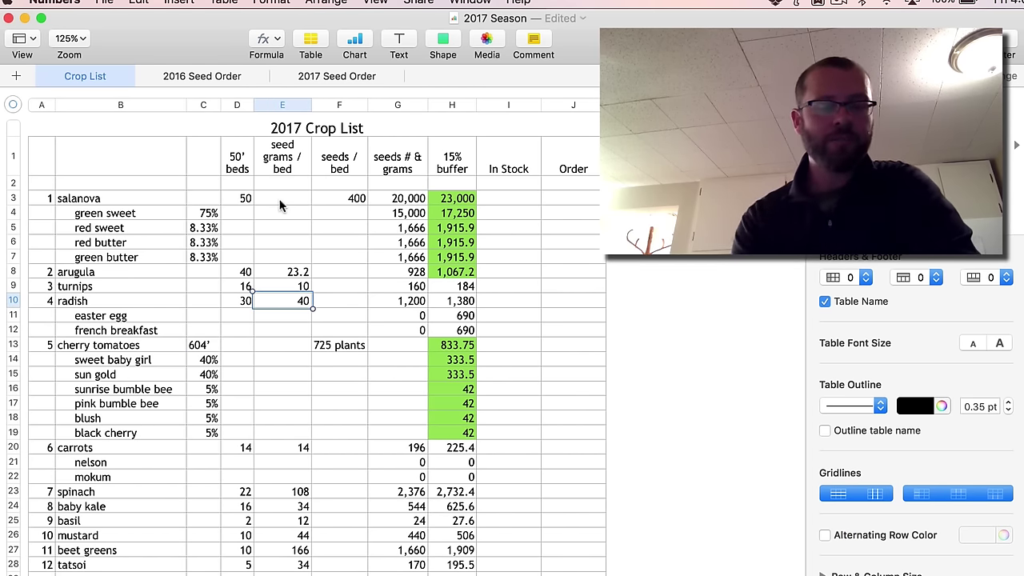
pyautogui.press('Left')
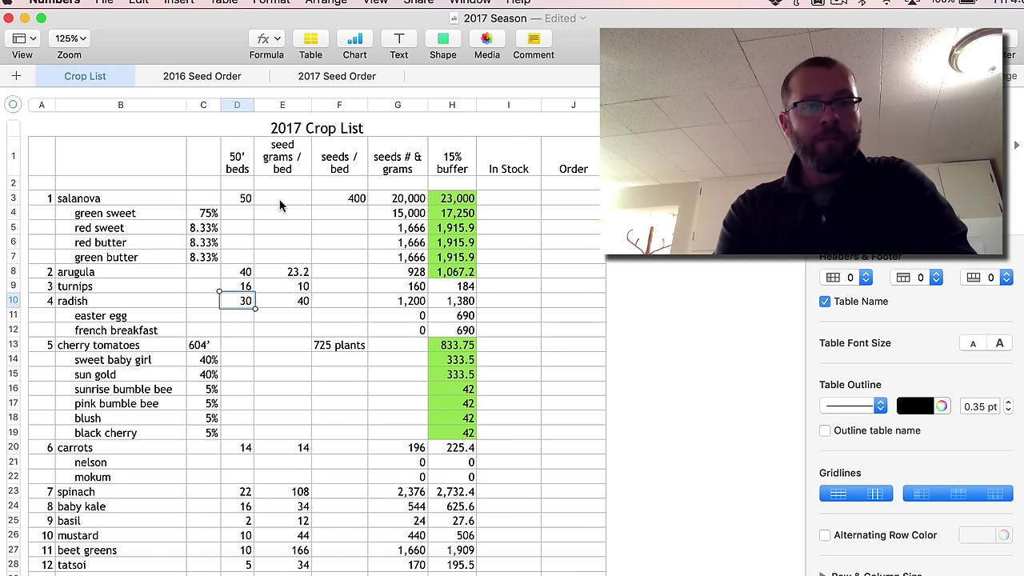
# Step: Inspect the cherry tomatoes' row length and plant count
pyautogui.press('Down')
pyautogui.press('Down')
pyautogui.press('Down')
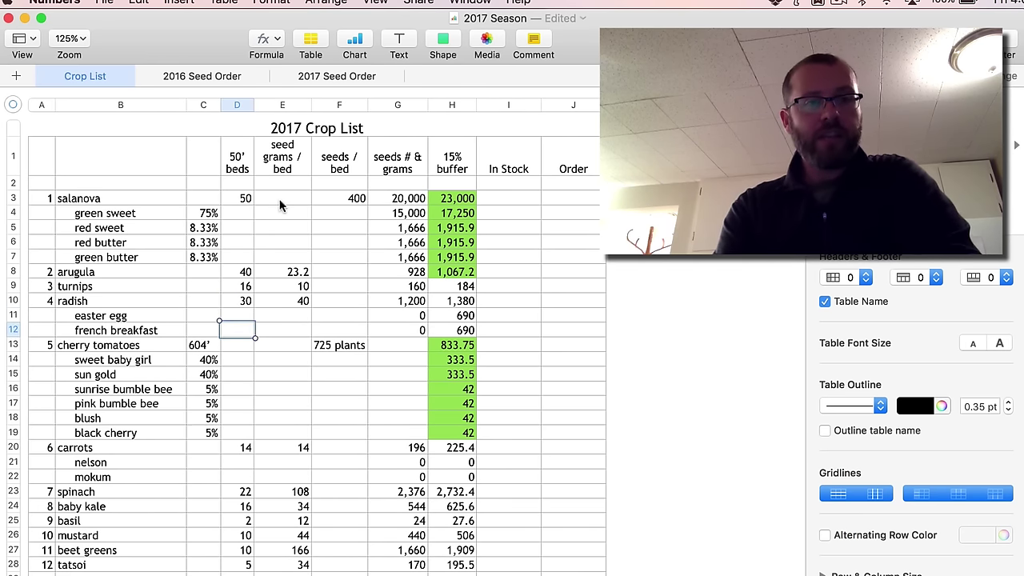
pyautogui.press('Left')
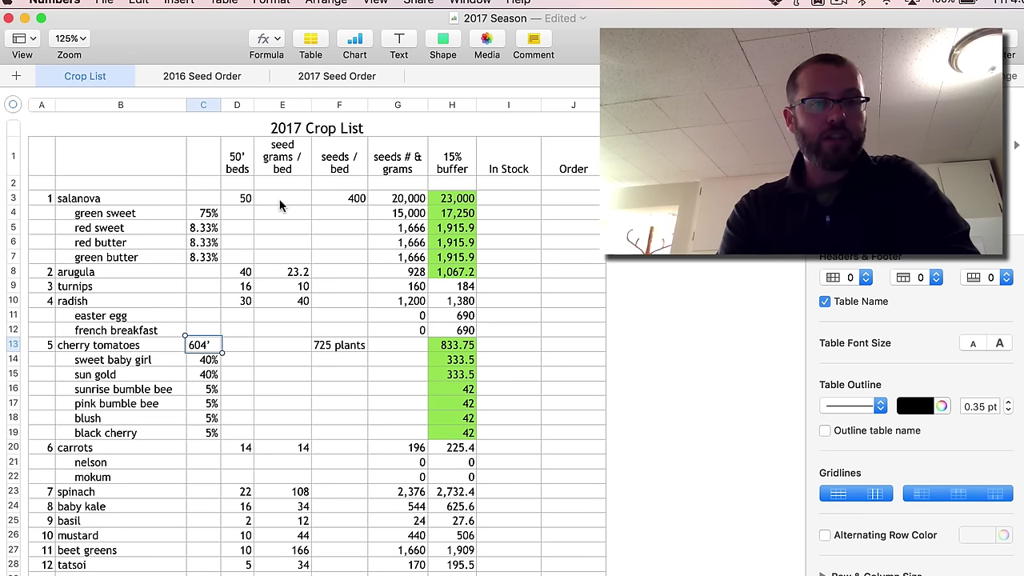
pyautogui.press('Down')
pyautogui.press('Up')
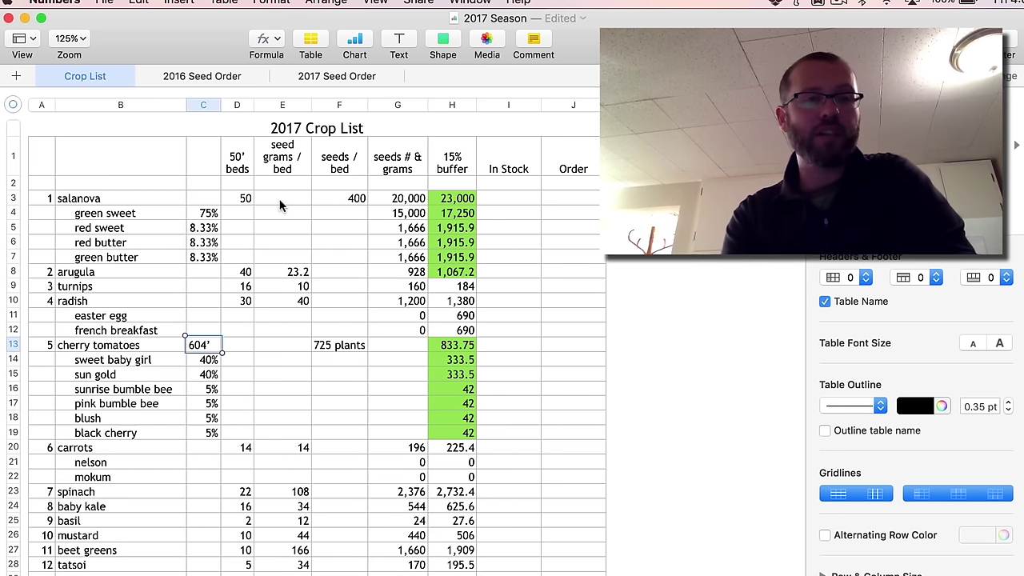
pyautogui.press('Right')
pyautogui.press('Right')
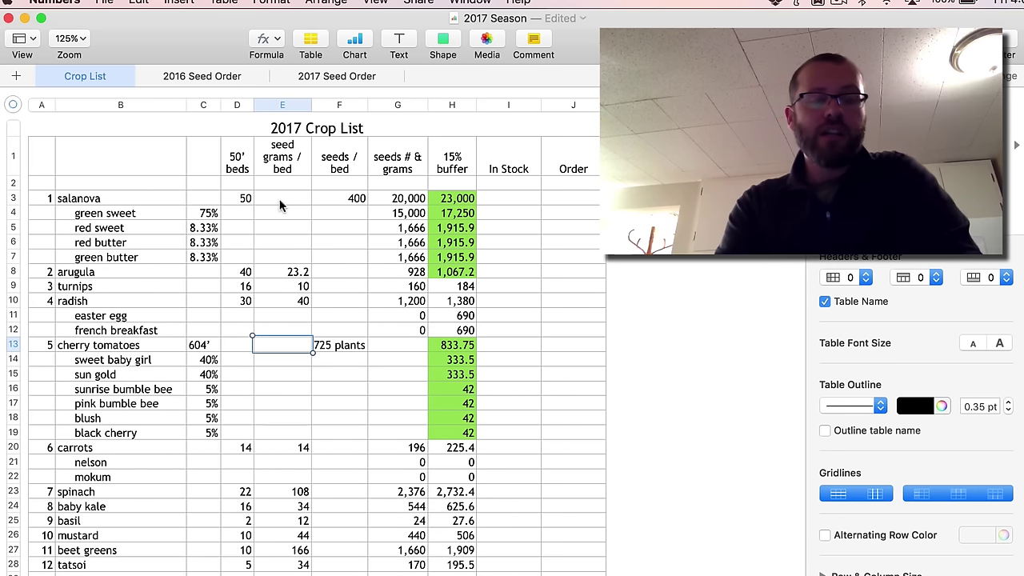
pyautogui.press('Right')
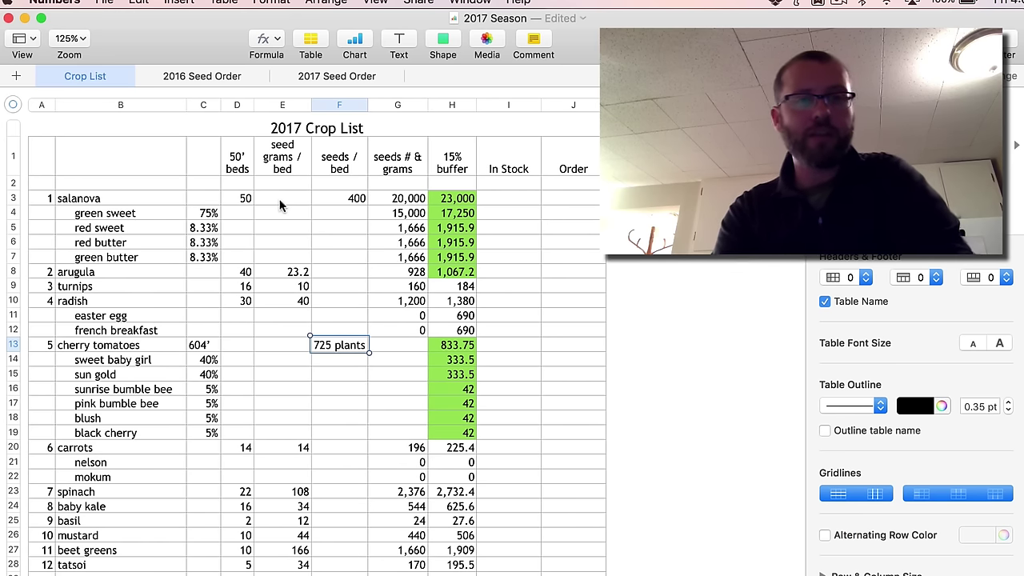
# Step: Review the cherry tomato variety percentages, selecting the group from sunrise bumble bee to black cherry
pyautogui.press('Down')
pyautogui.press('Left')
pyautogui.press('Left')
pyautogui.press('Left')
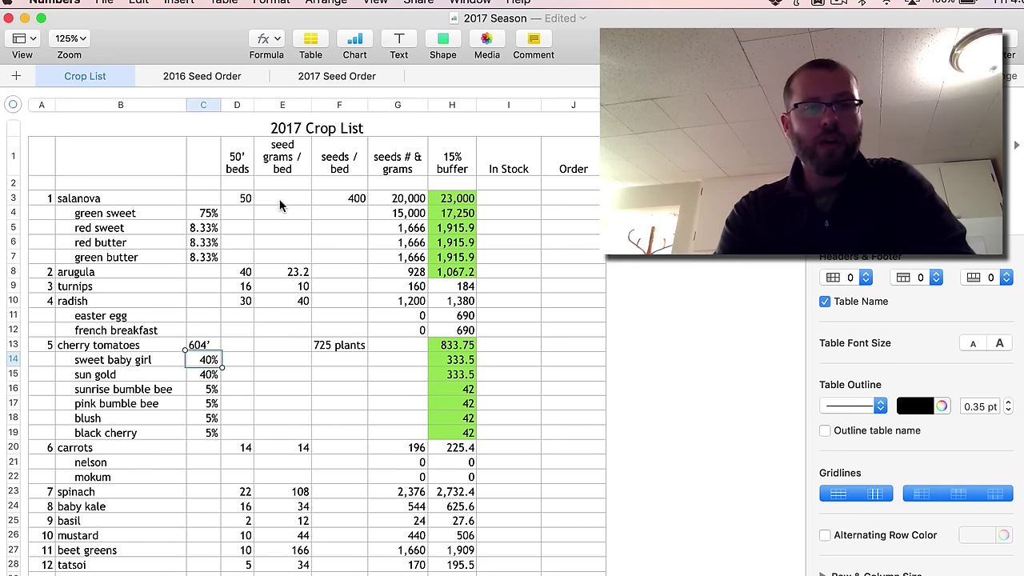
pyautogui.press('Down')
pyautogui.press('Down')
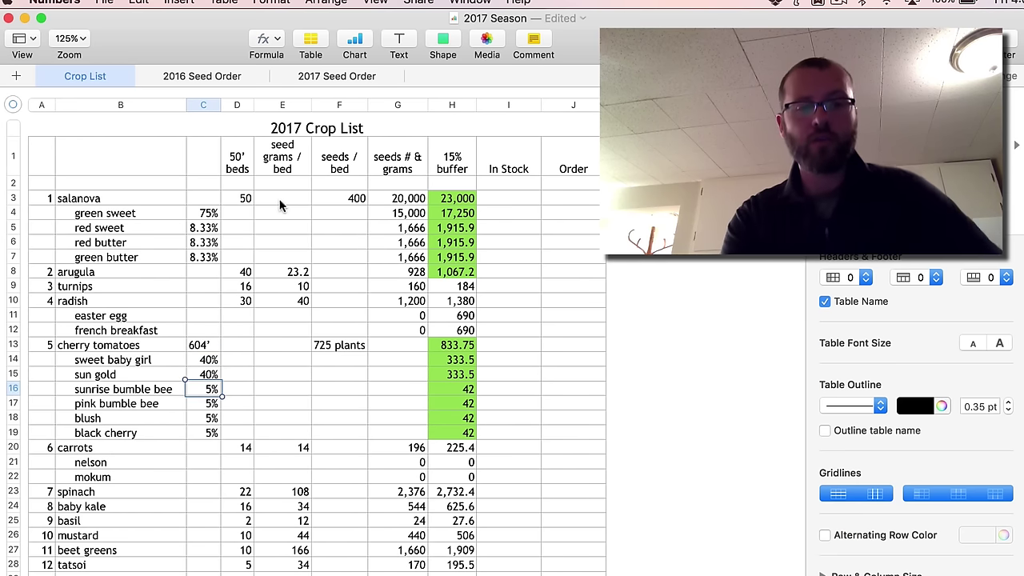
pyautogui.hotkey('shift', 'Down')
pyautogui.hotkey('shift', 'Down')
pyautogui.hotkey('shift', 'Down')
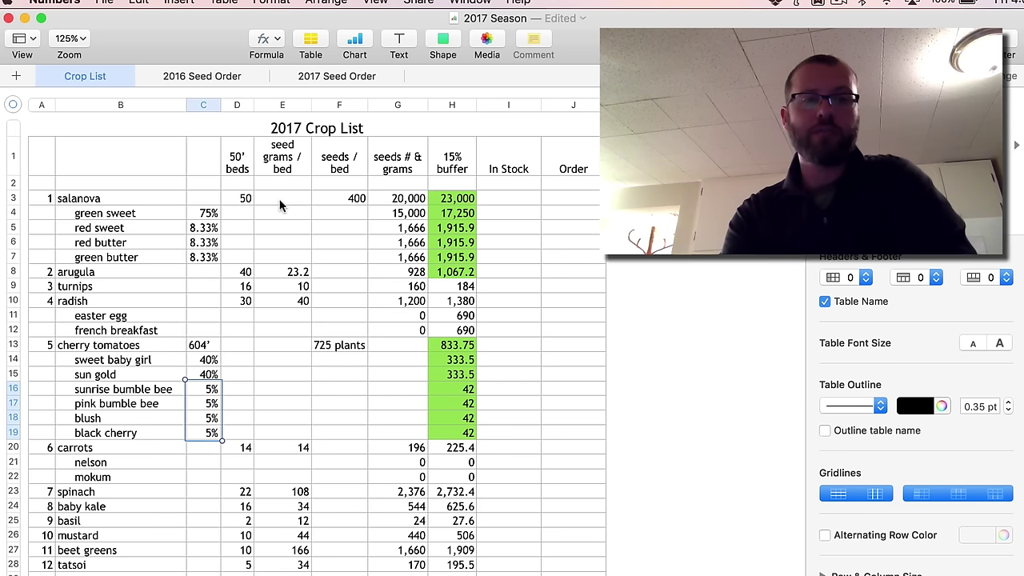
pyautogui.press('Right')
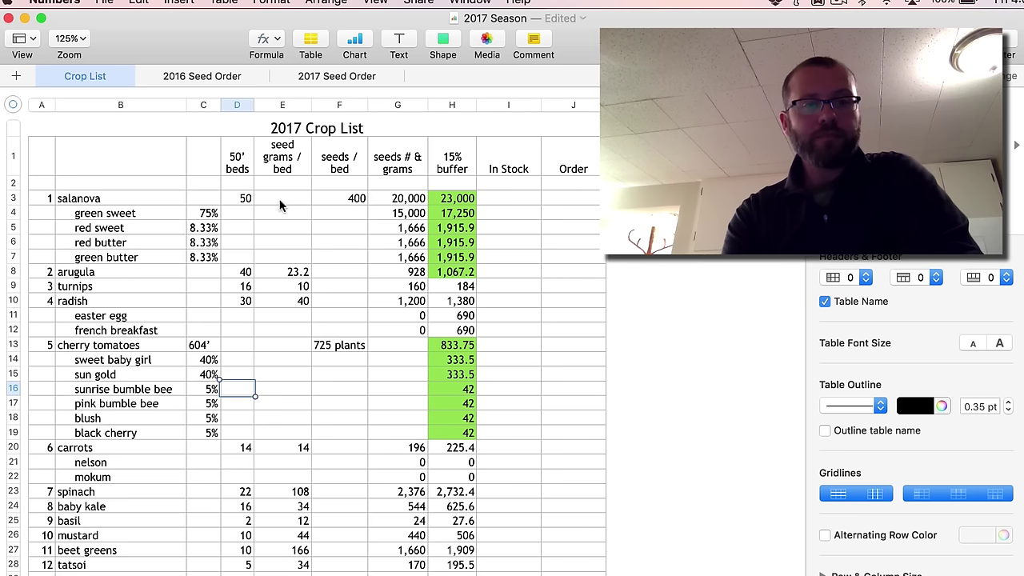
# Step: Examine the cherry tomatoes' 15% buffer quantities from black cherry up to the crop total
pyautogui.press('Left')
pyautogui.press('Down')
pyautogui.press('Down')
pyautogui.press('Down')
pyautogui.press('Right')
pyautogui.press('Right')
pyautogui.press('Right')
pyautogui.press('Right')
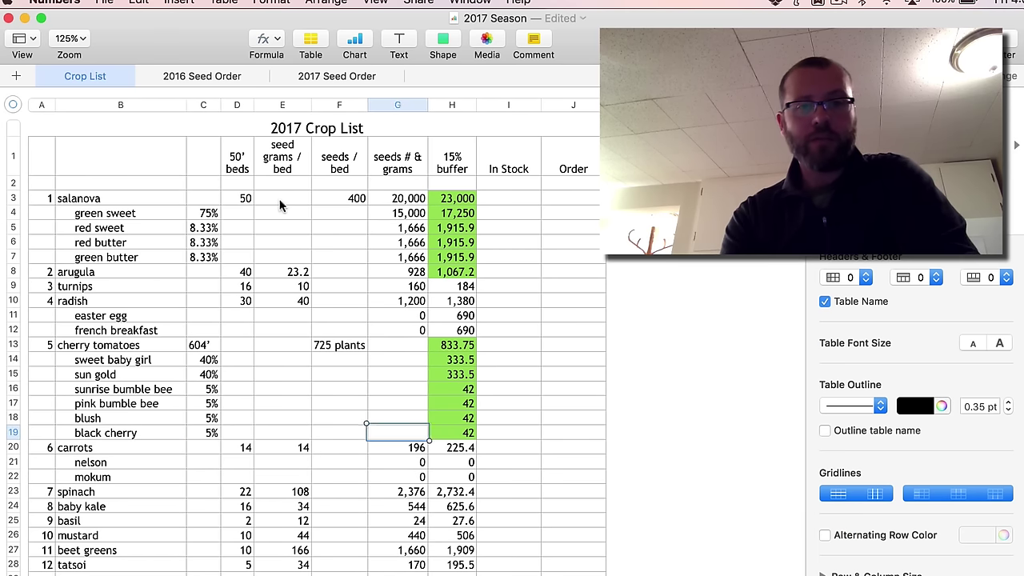
pyautogui.press('Right')
pyautogui.press('Up')
pyautogui.press('Up')
pyautogui.press('Up')
pyautogui.press('Up')
pyautogui.press('Up')
pyautogui.press('Up')
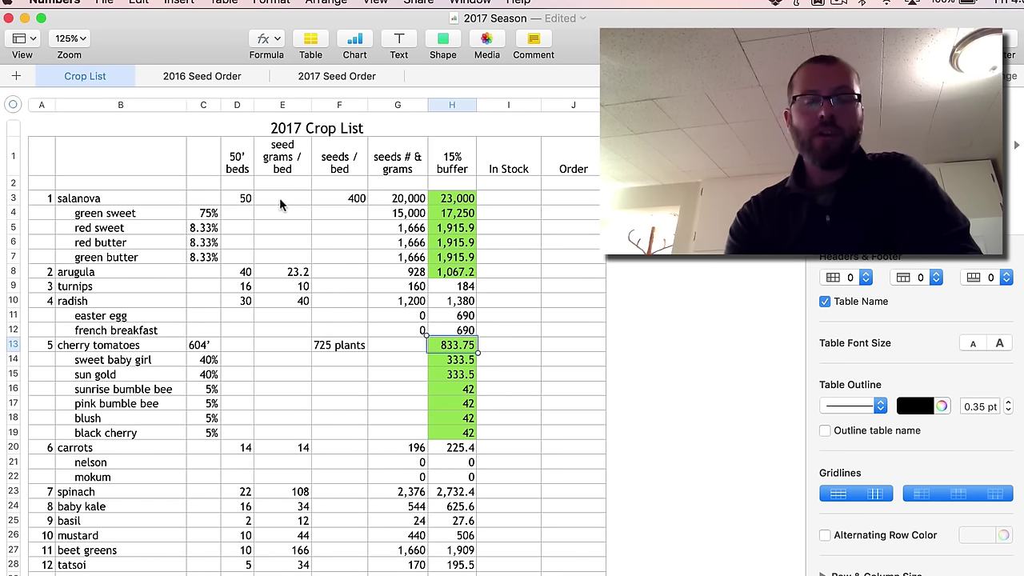
# Step: Examine the 15% buffer column from its header down to cherry tomatoes, including which cell feeds arugula's buffered amount
pyautogui.click(450, 166)
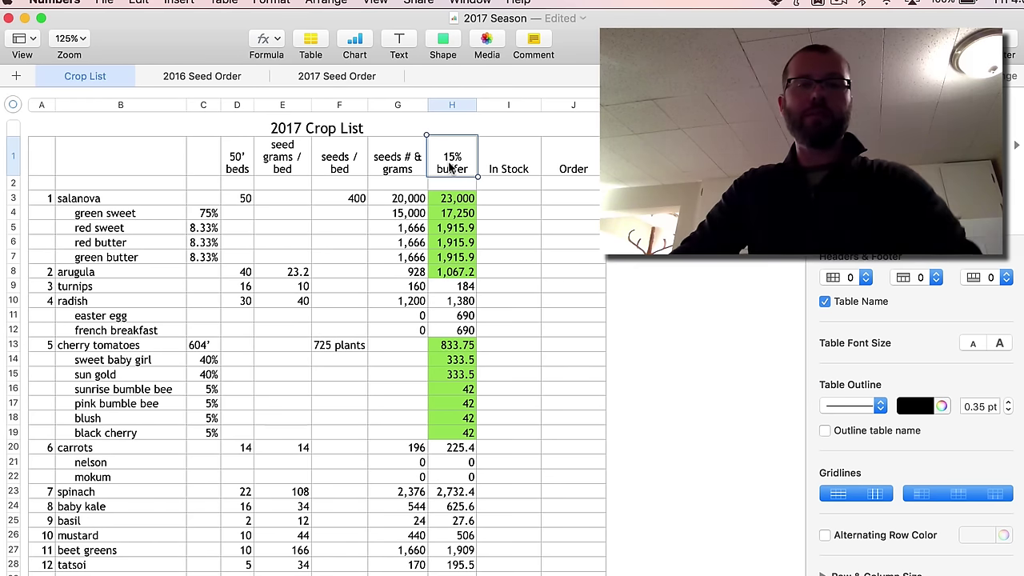
pyautogui.press('Down')
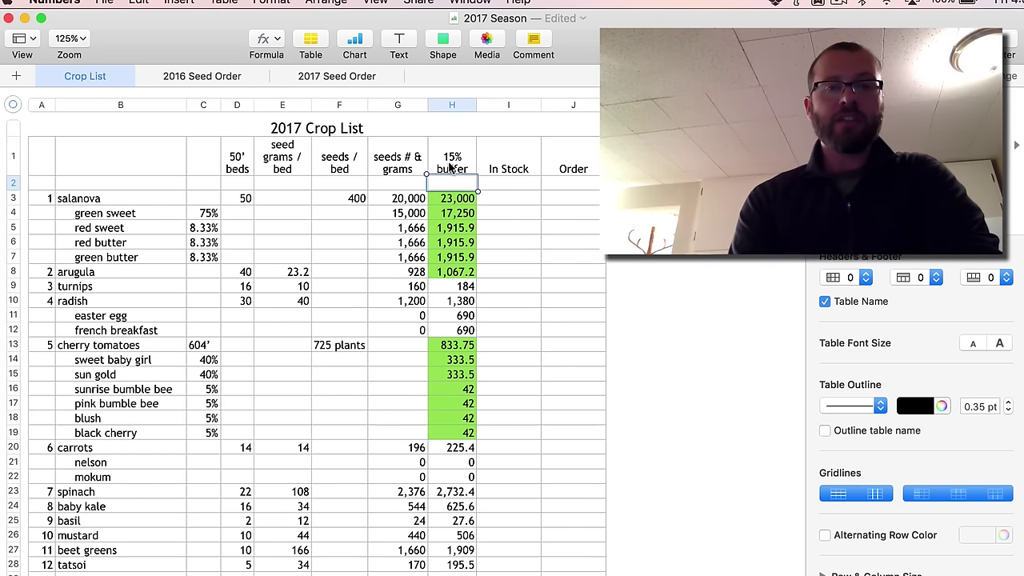
pyautogui.press('Down')
pyautogui.press('Down')
pyautogui.press('Down')
pyautogui.press('Down')
pyautogui.press('Down')
pyautogui.press('Down')
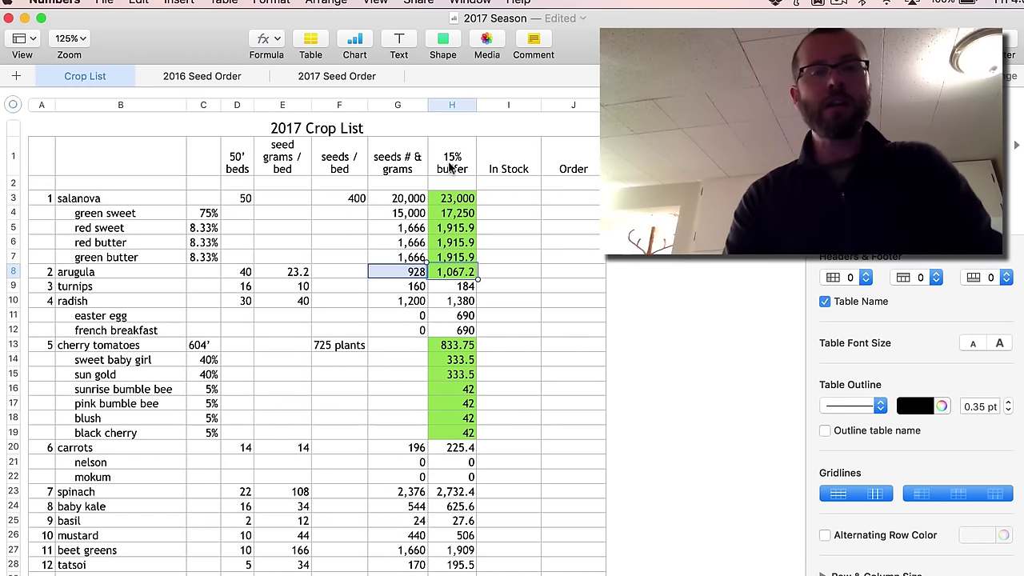
pyautogui.press('Down')
pyautogui.press('Down')
pyautogui.press('Down')
pyautogui.press('Down')
pyautogui.press('Down')
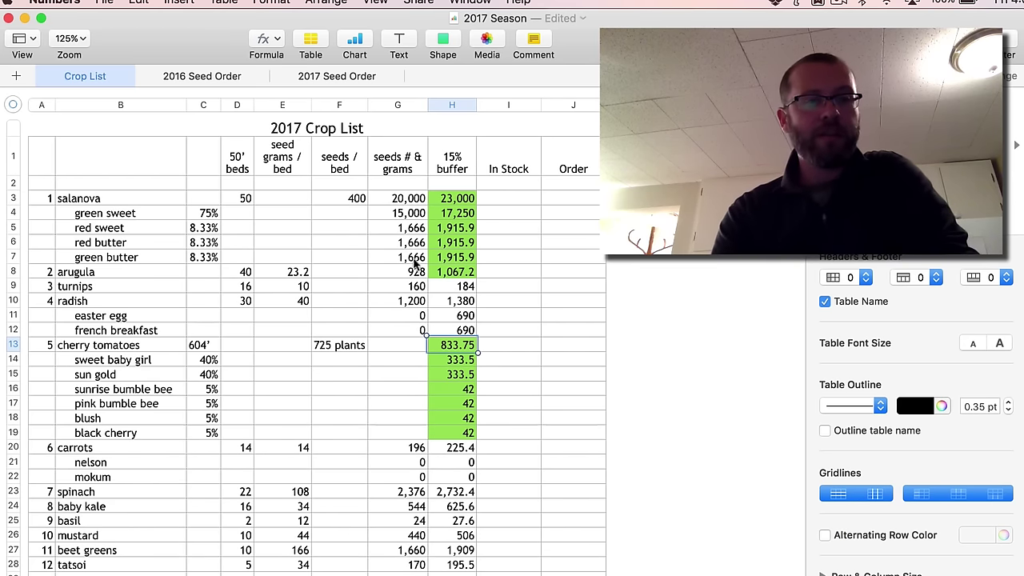
# Step: Review the 50' beds column from carrots to tatsoi, and select the mustard, beet greens and tatsoi bed counts
pyautogui.click(302, 449)
pyautogui.press('Left')
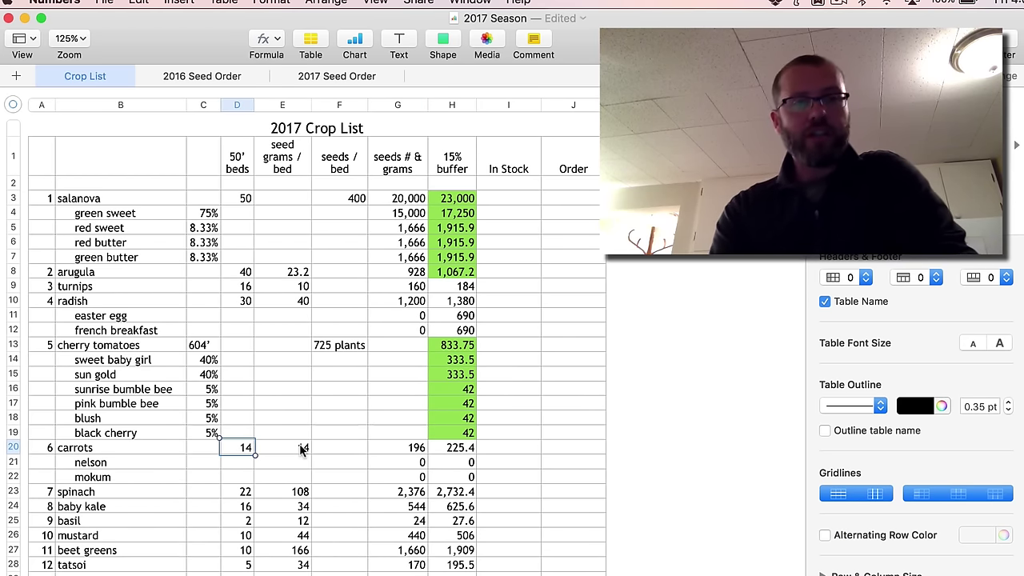
pyautogui.press('Down')
pyautogui.press('Down')
pyautogui.press('Down')
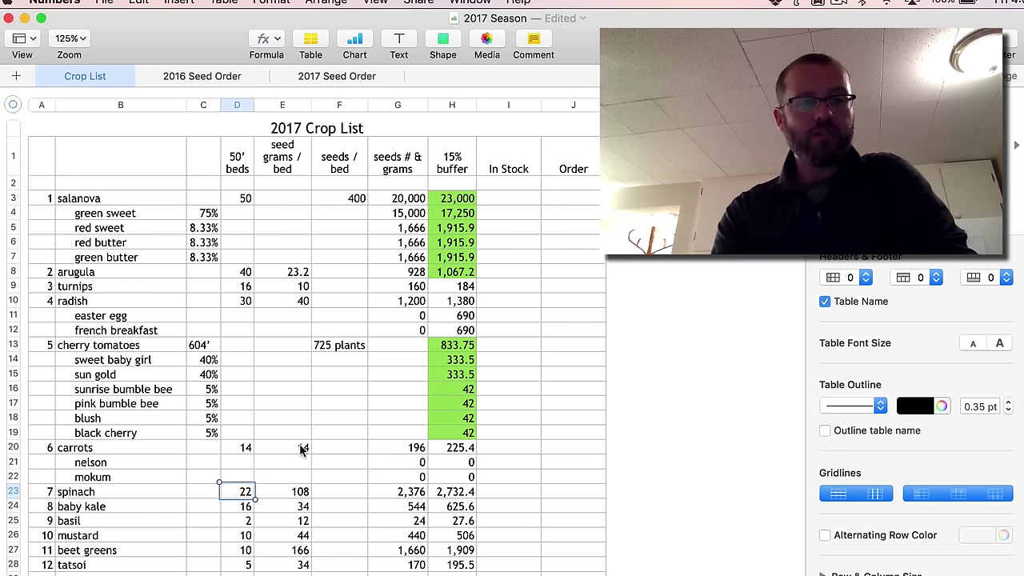
pyautogui.press('Down')
pyautogui.press('Down')
pyautogui.press('Down')
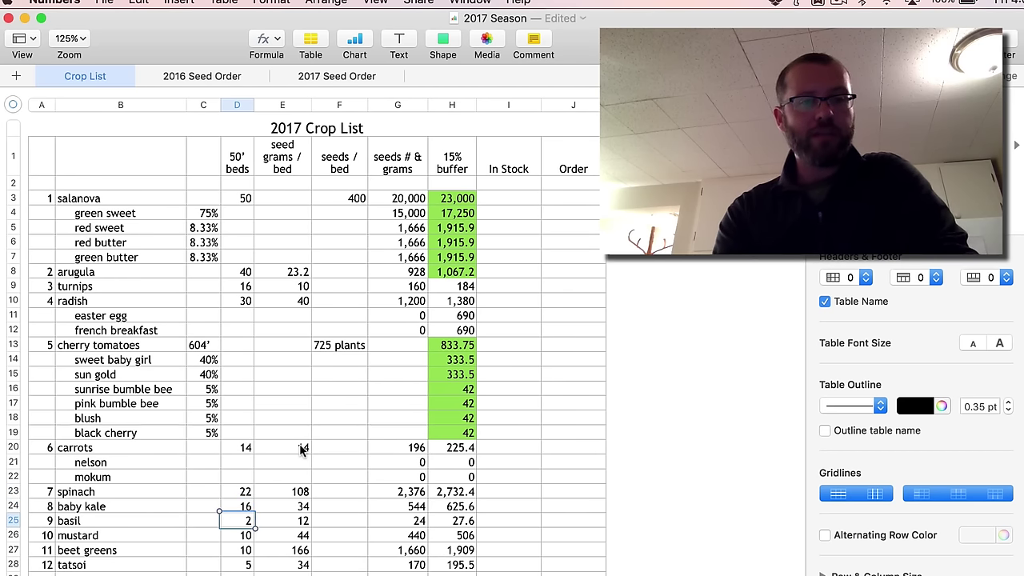
pyautogui.press('Down')
pyautogui.hotkey('shift', 'Down')
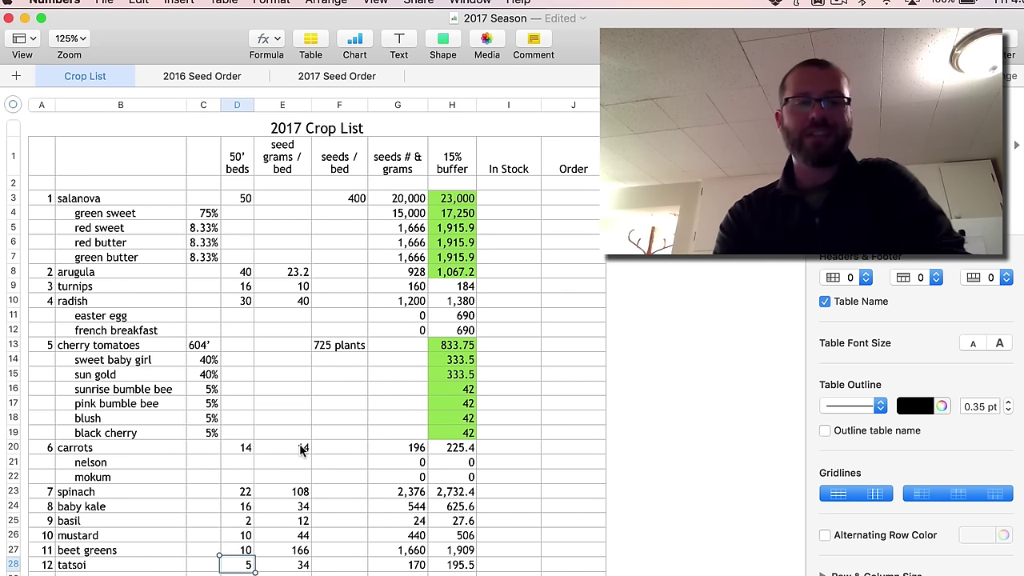
pyautogui.hotkey('shift', 'Up')
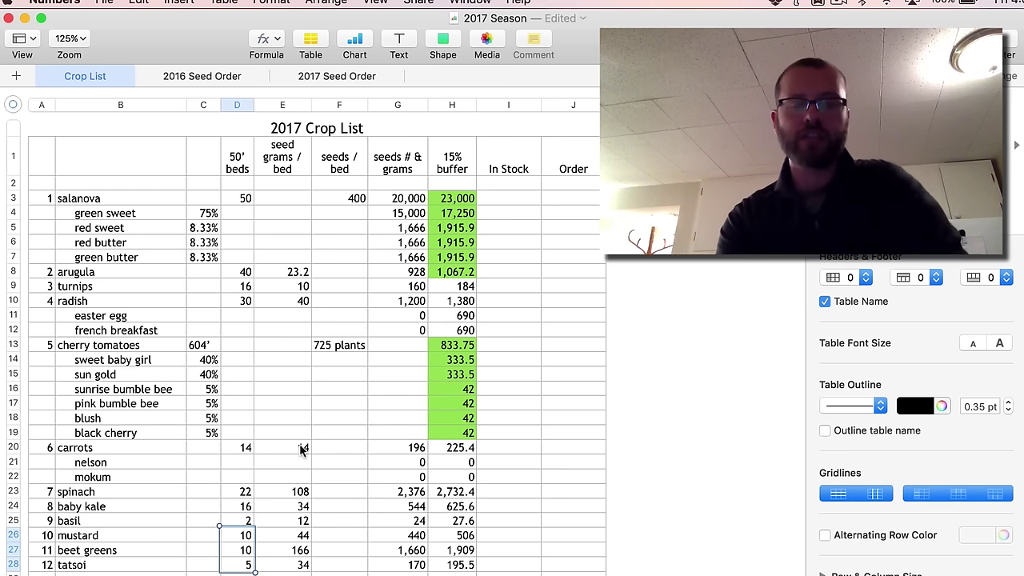